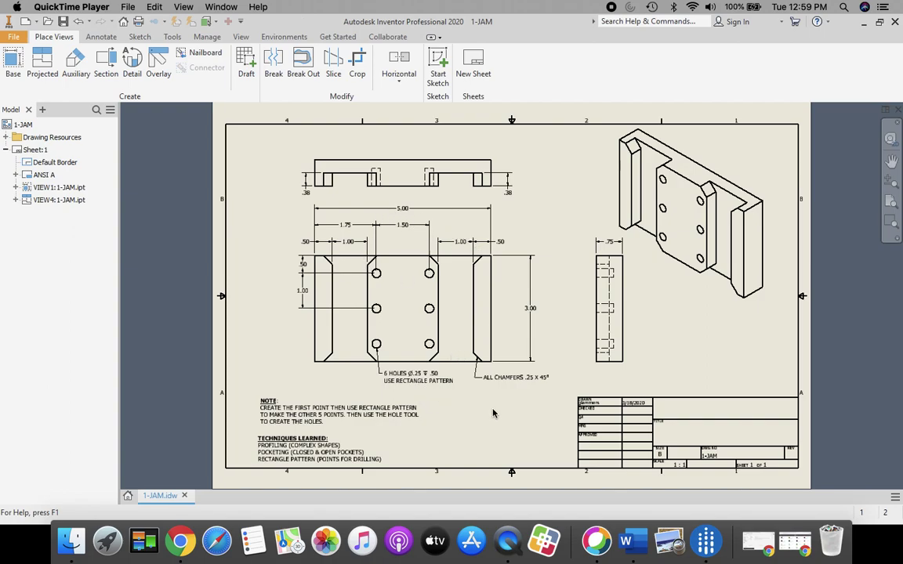
scroll(493, 413, "up", 3)
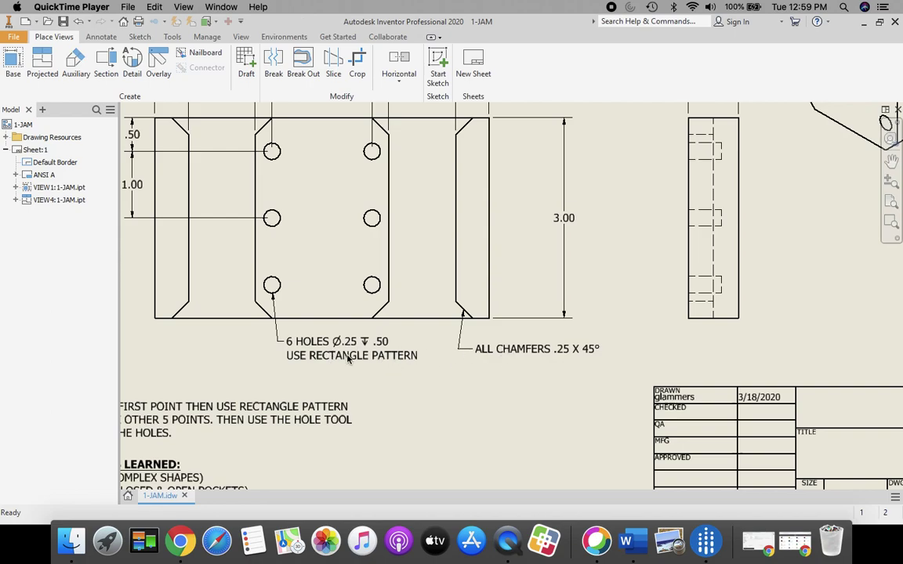
key("Home")
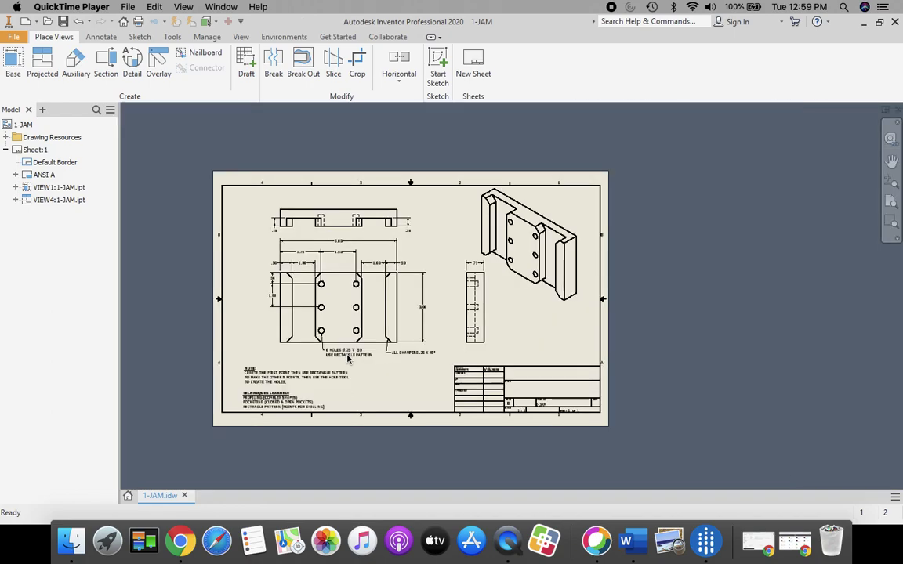
left_click(892, 203)
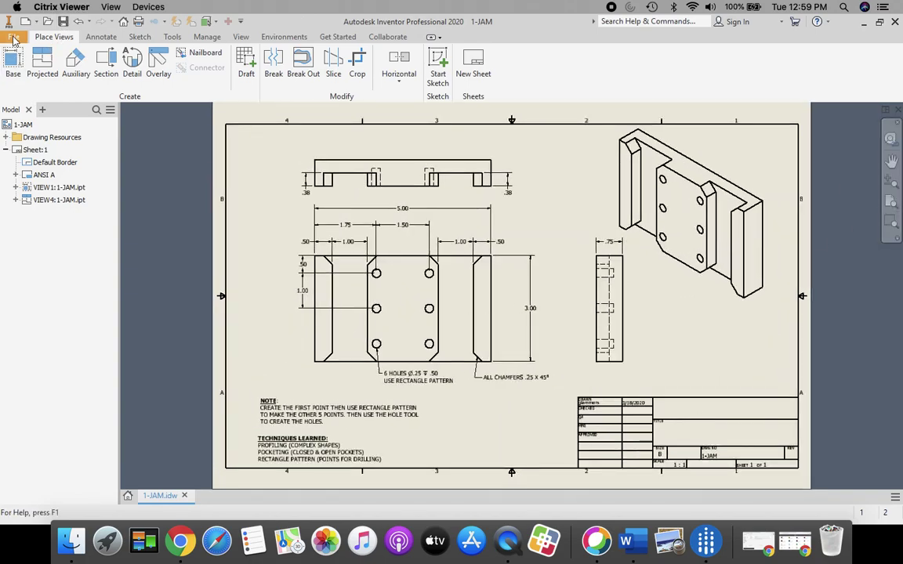
left_click(14, 37)
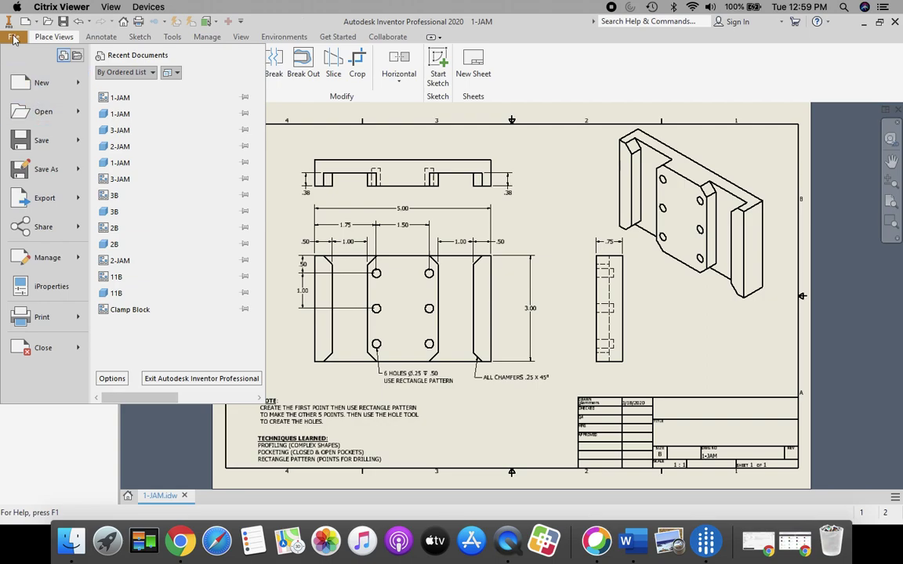
left_click(16, 39)
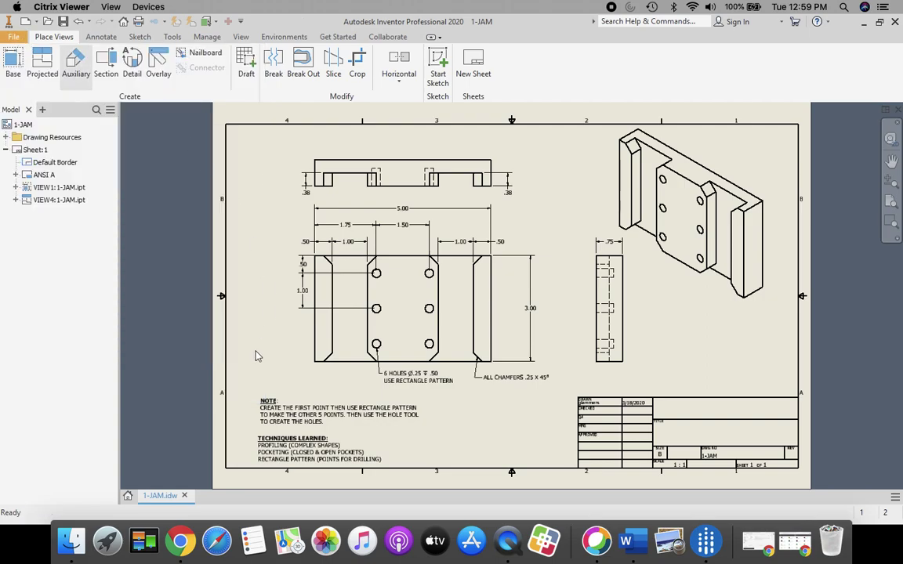
Create a new drawing file from the Standard.idw template.
left_click(128, 495)
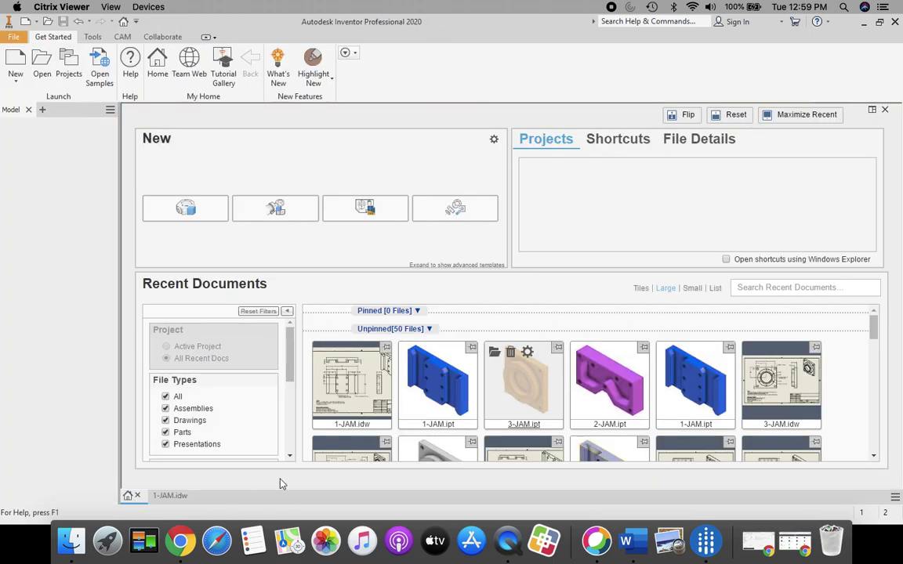
left_click(16, 63)
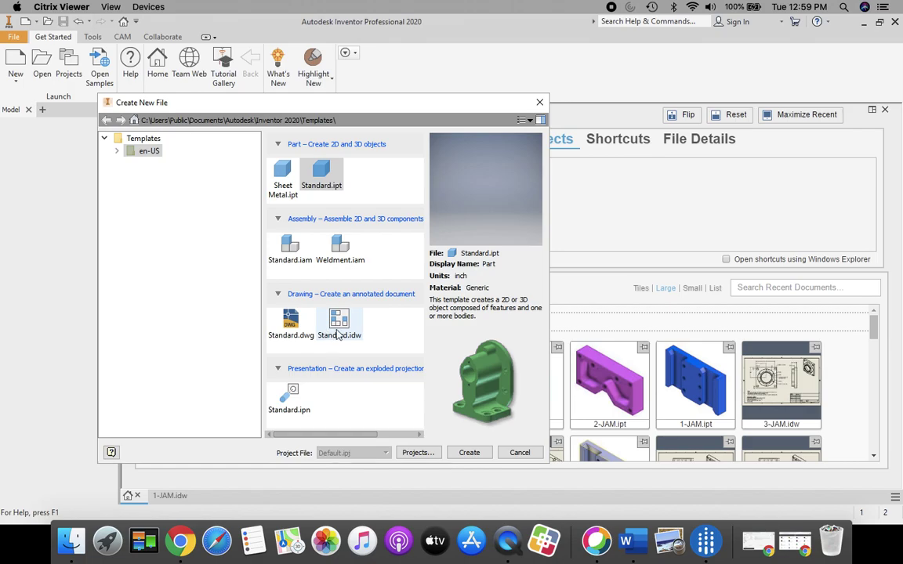
left_click(339, 325)
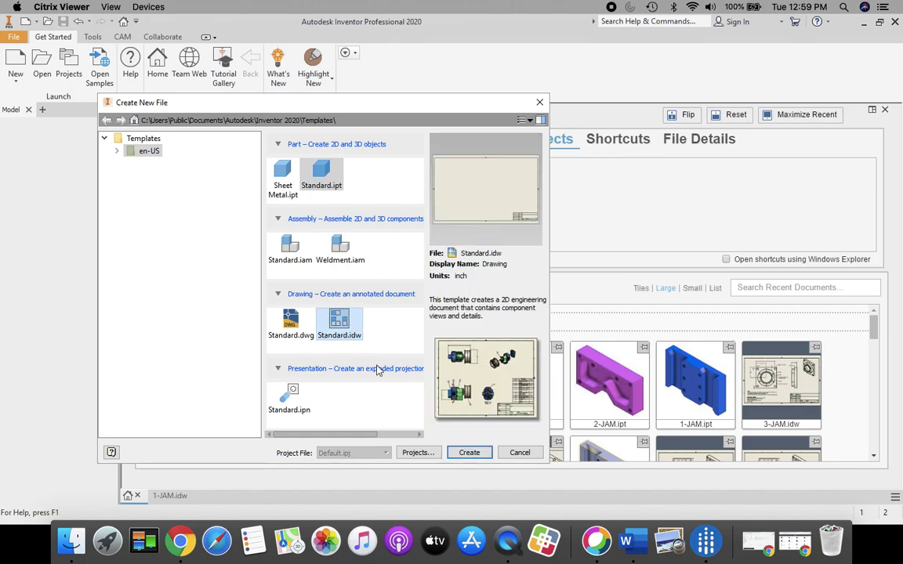
left_click(471, 453)
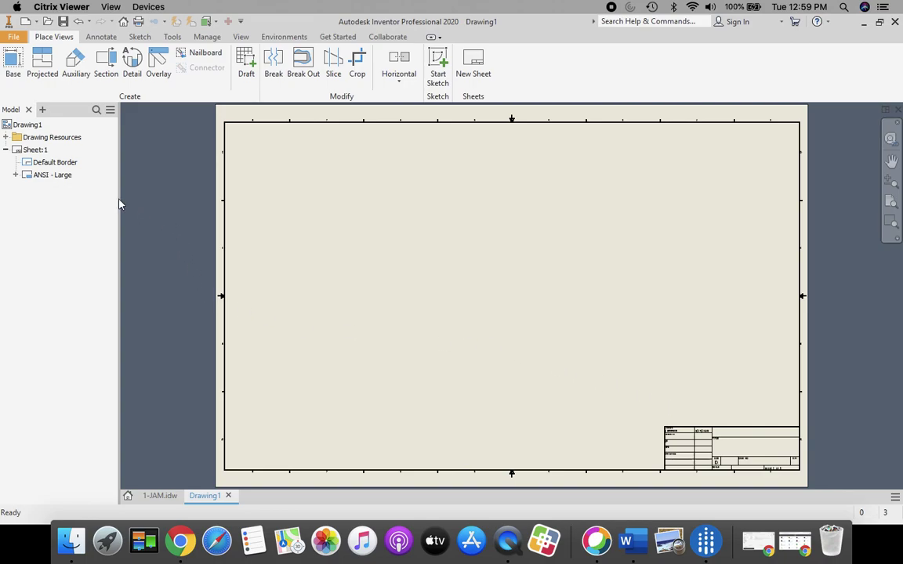
Change the size of Sheet:1 to B in the new drawing.
left_click(22, 155)
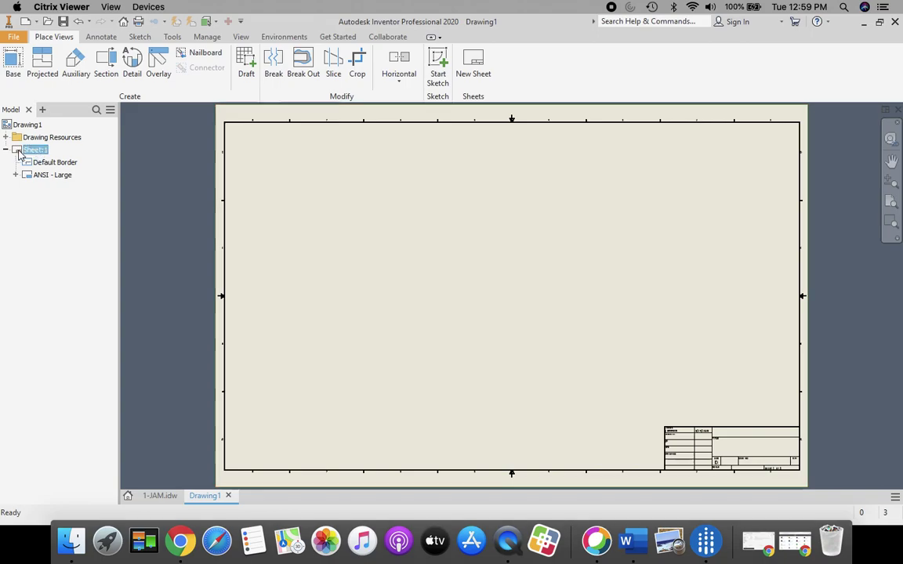
right_click(20, 154)
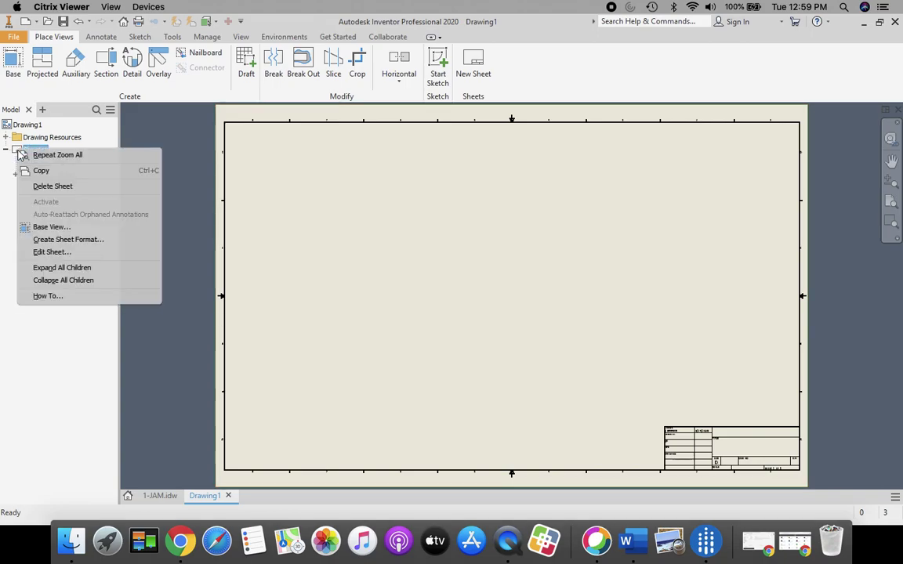
left_click(51, 252)
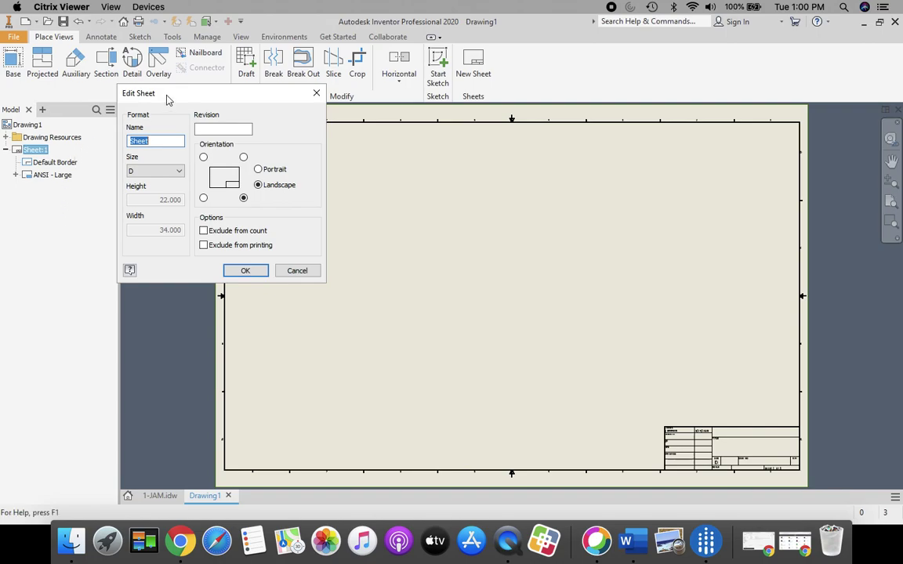
left_click(179, 173)
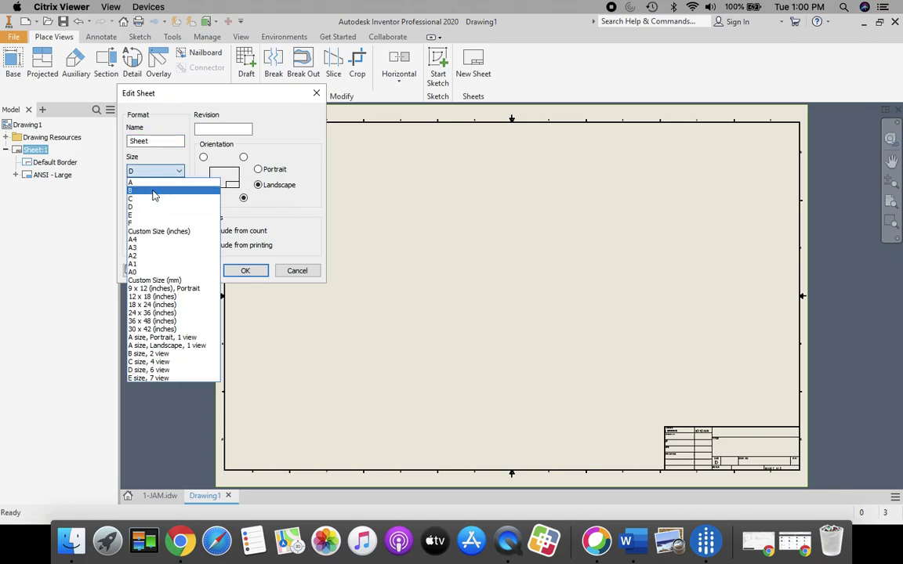
left_click(154, 196)
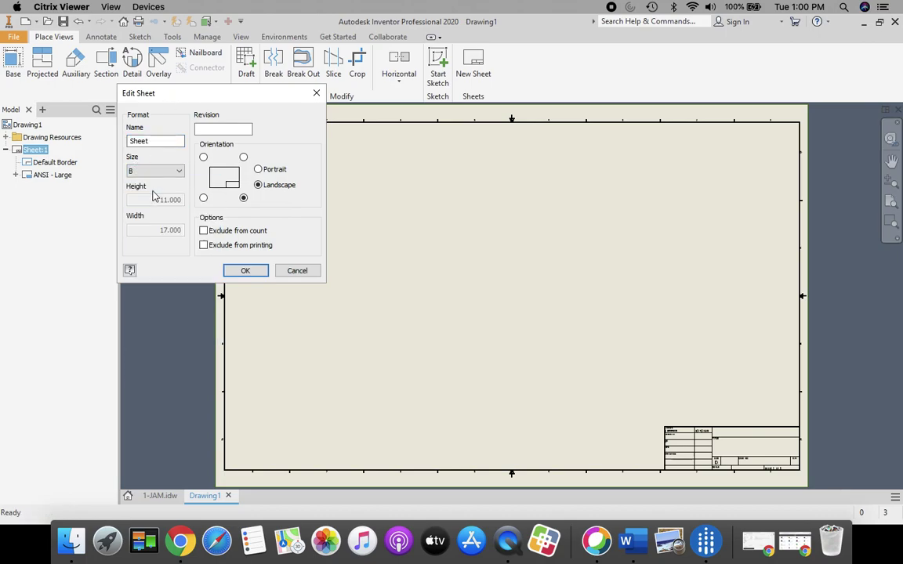
left_click(244, 272)
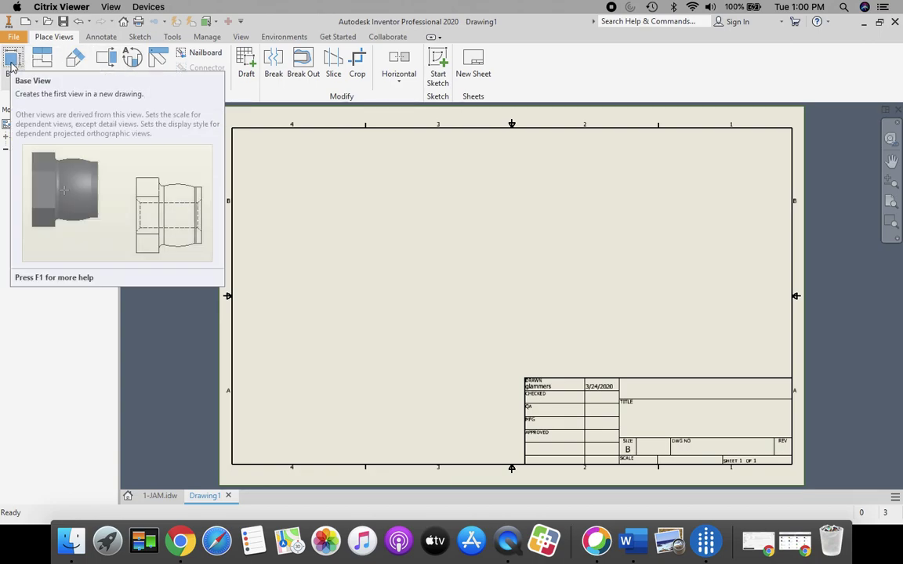
Place a 1:1 front base view of 1-JAM.ipt and move it to the left half of the sheet.
left_click(13, 63)
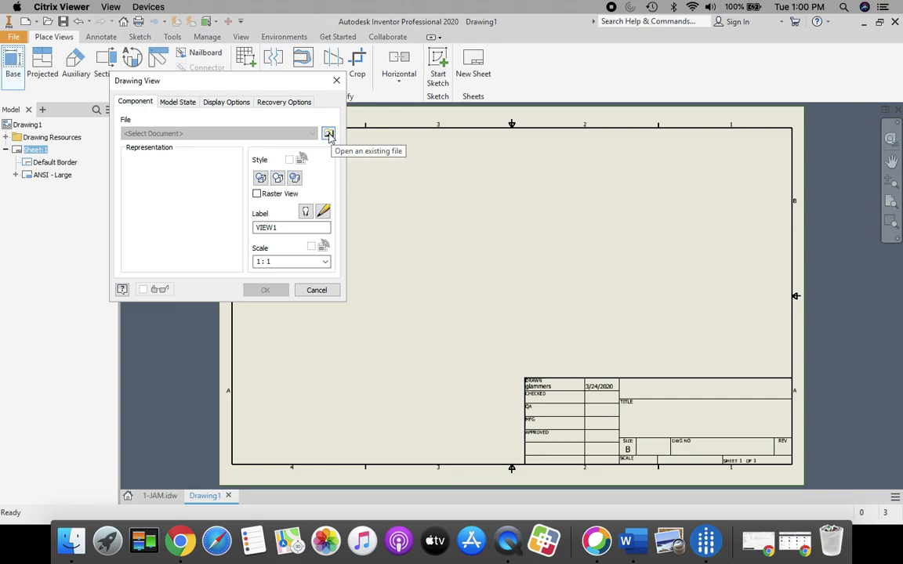
left_click(329, 134)
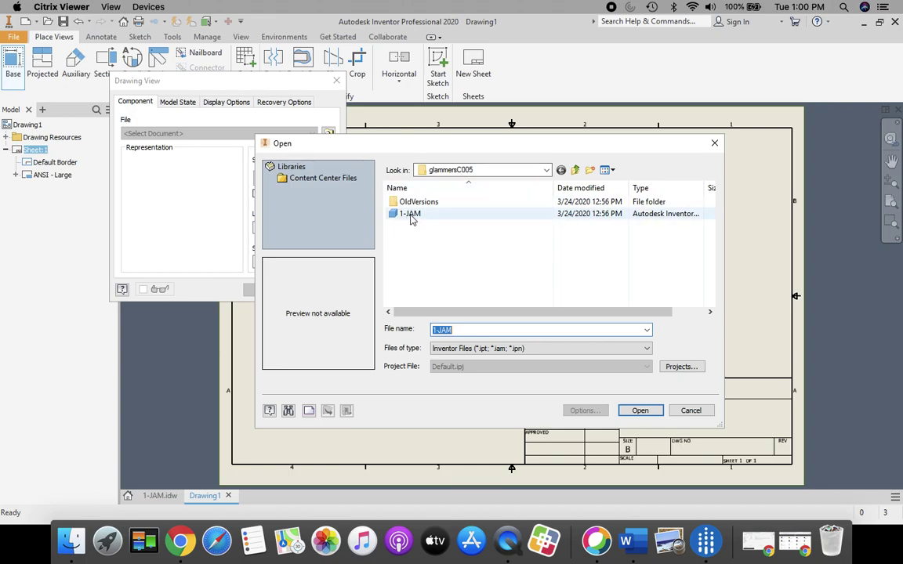
left_click(411, 217)
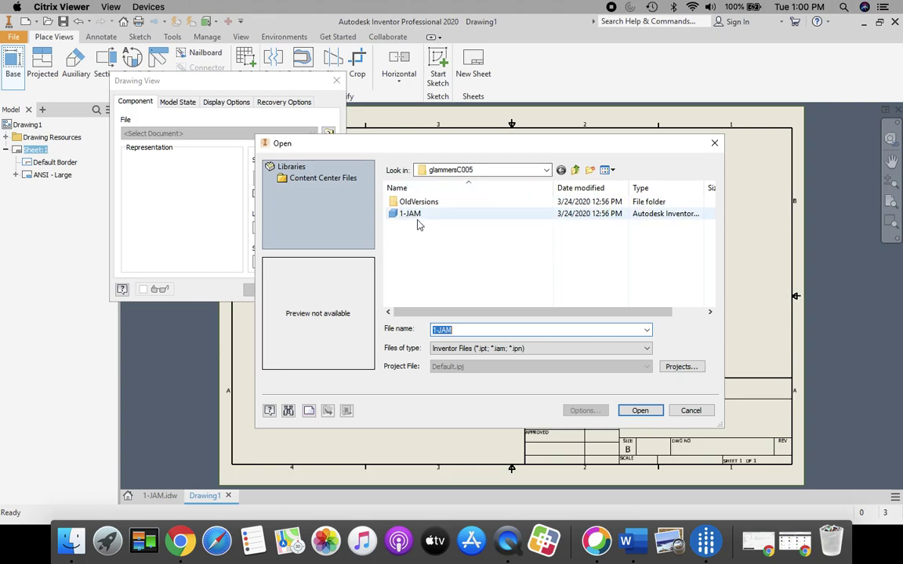
left_click(641, 411)
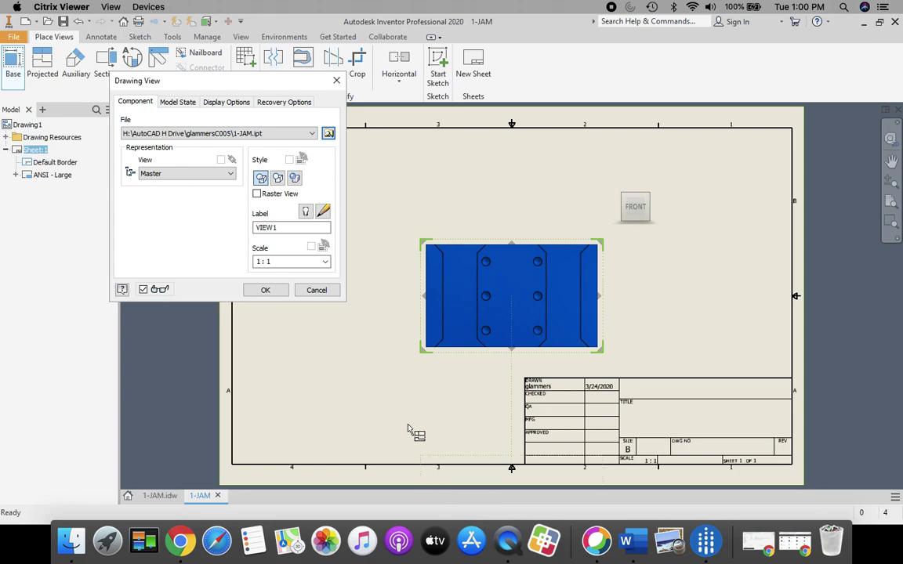
left_click(266, 291)
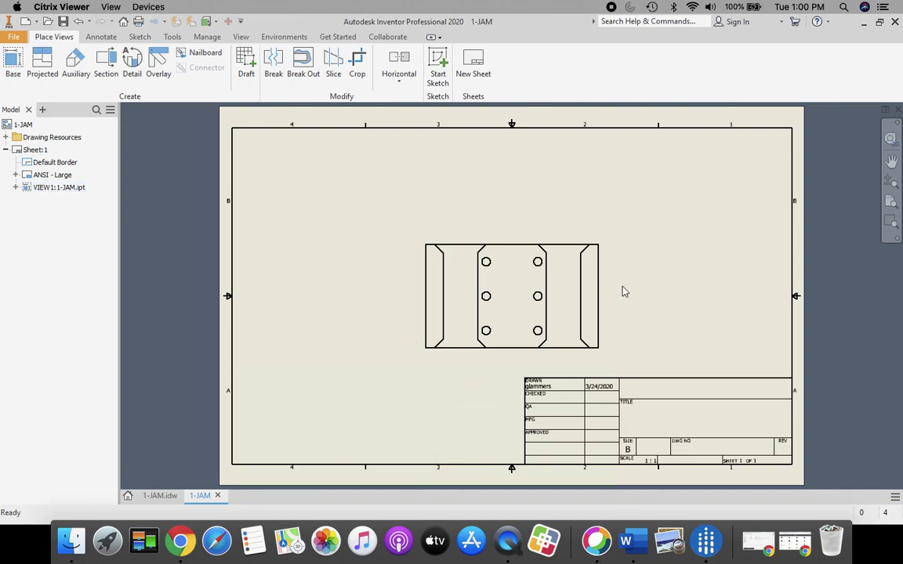
left_click_drag(607, 300, 465, 305)
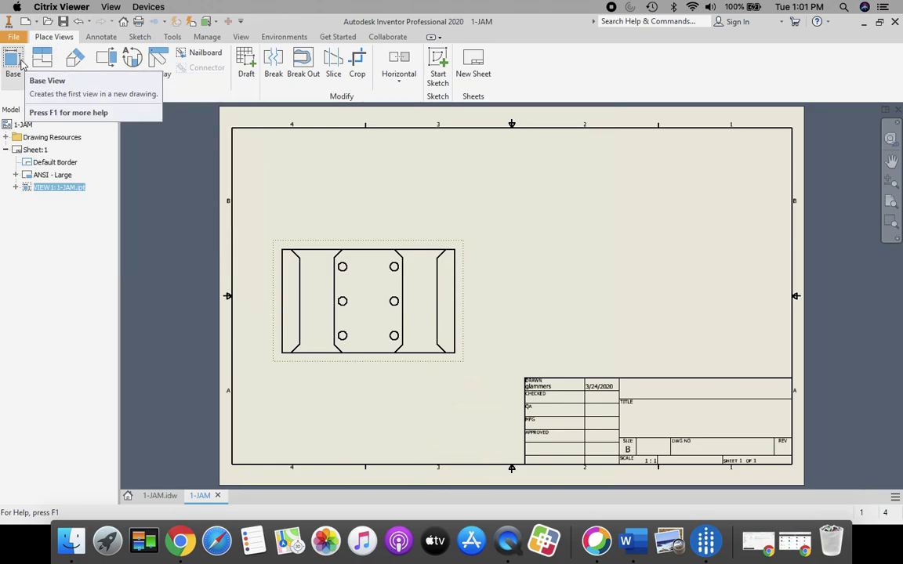
Create projected views from the base view: a top view above, a side view to its right, and an isometric in the sheet's upper-right corner.
left_click(44, 61)
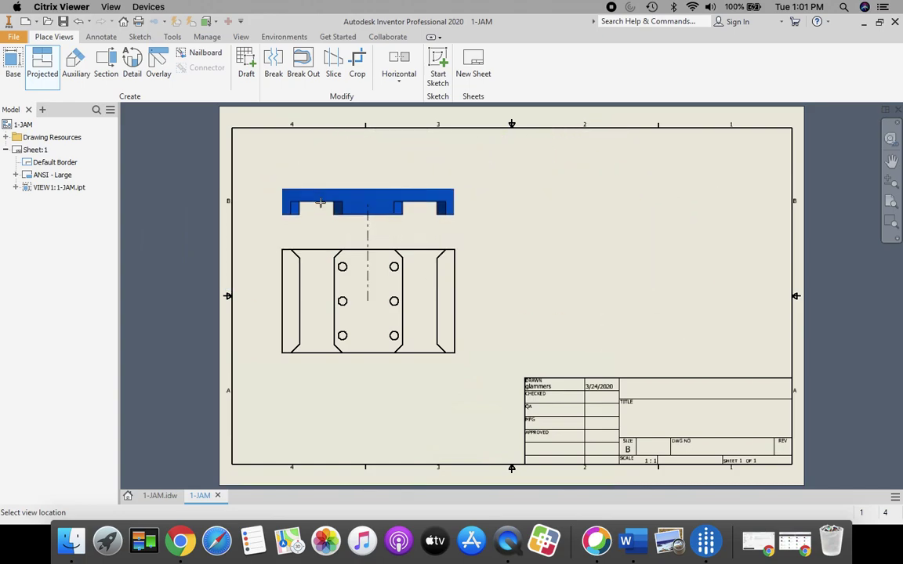
key("Escape")
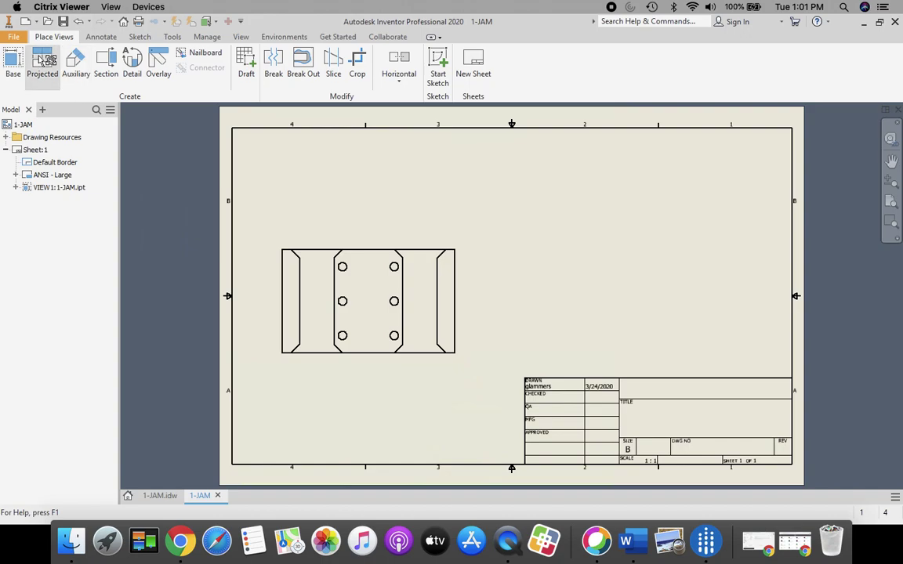
left_click(44, 60)
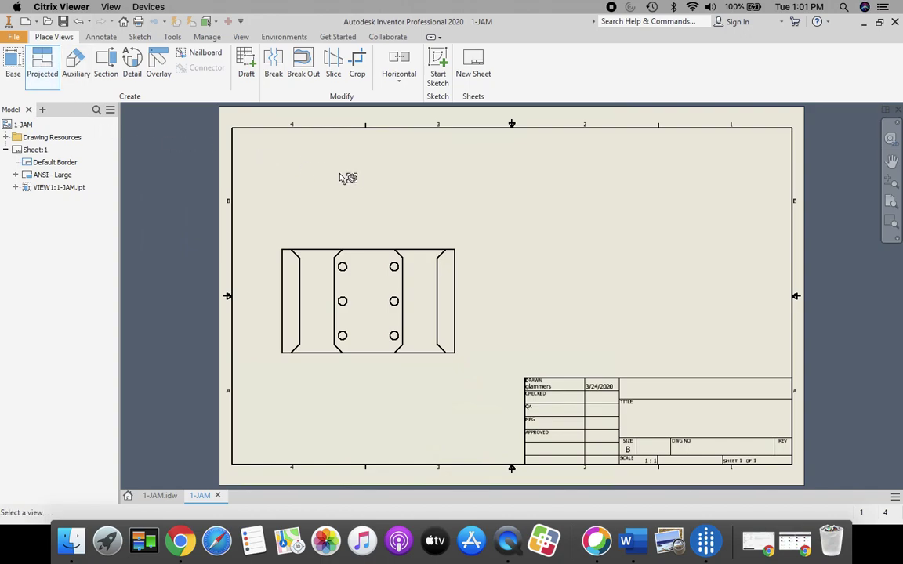
left_click(382, 284)
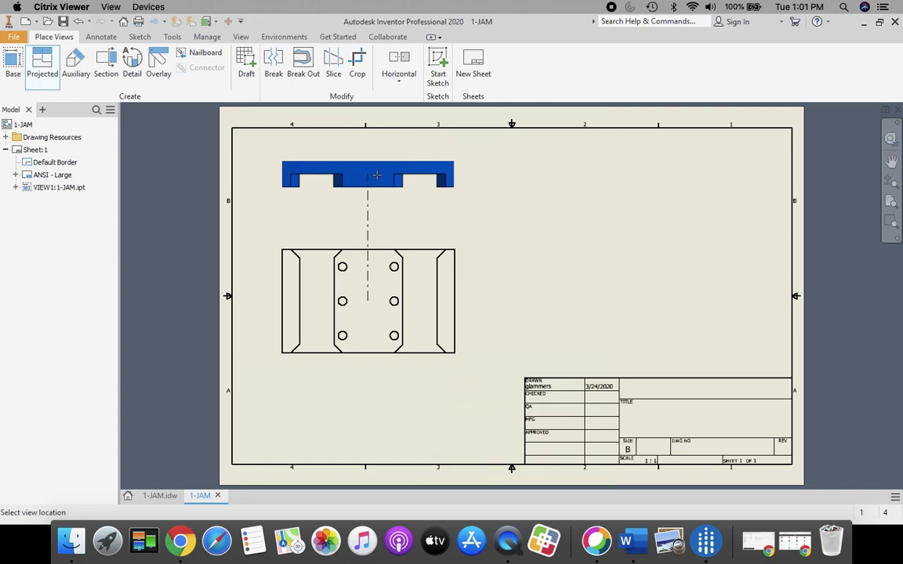
left_click(376, 176)
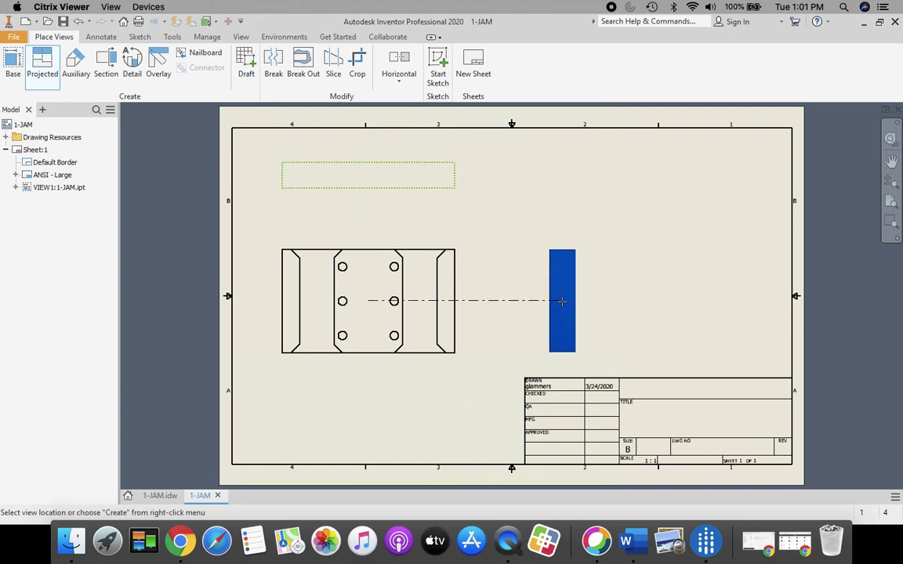
left_click(567, 301)
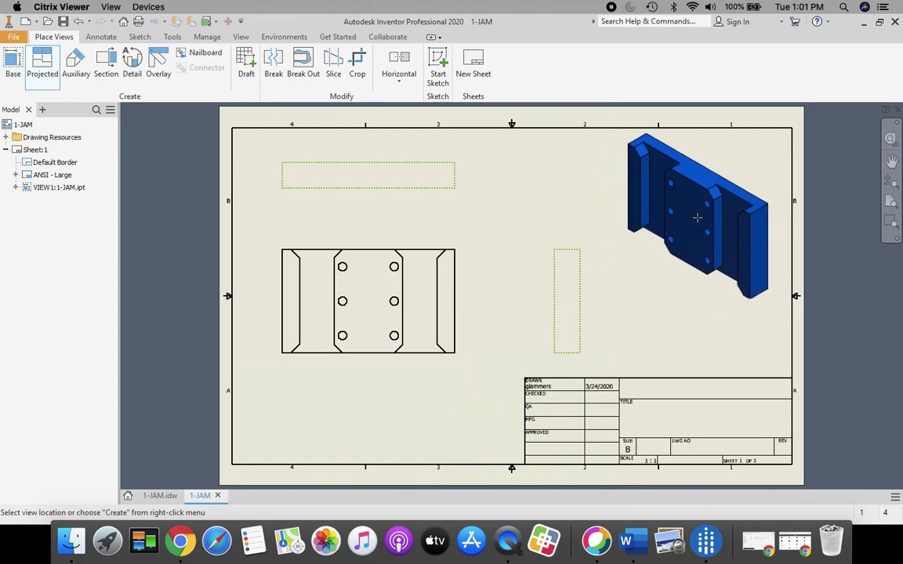
left_click(696, 218)
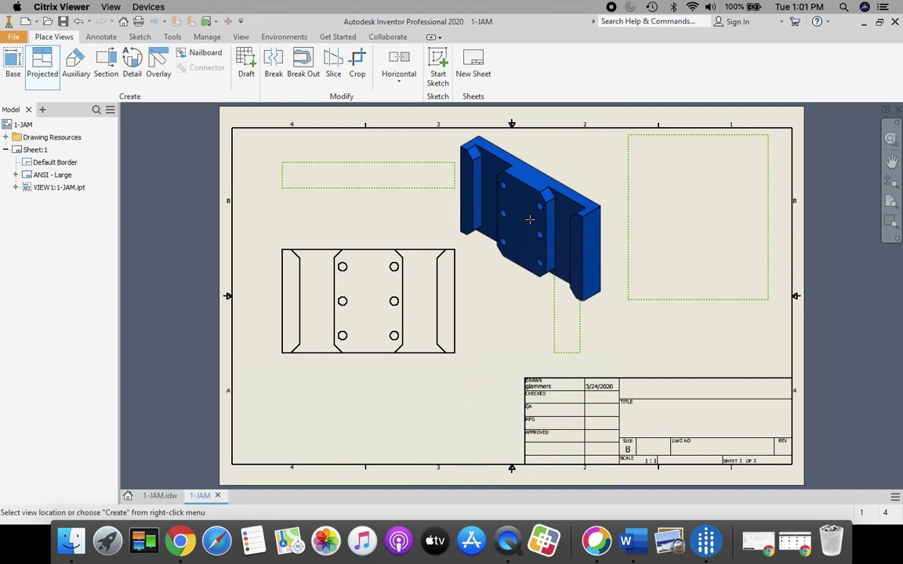
right_click(529, 217)
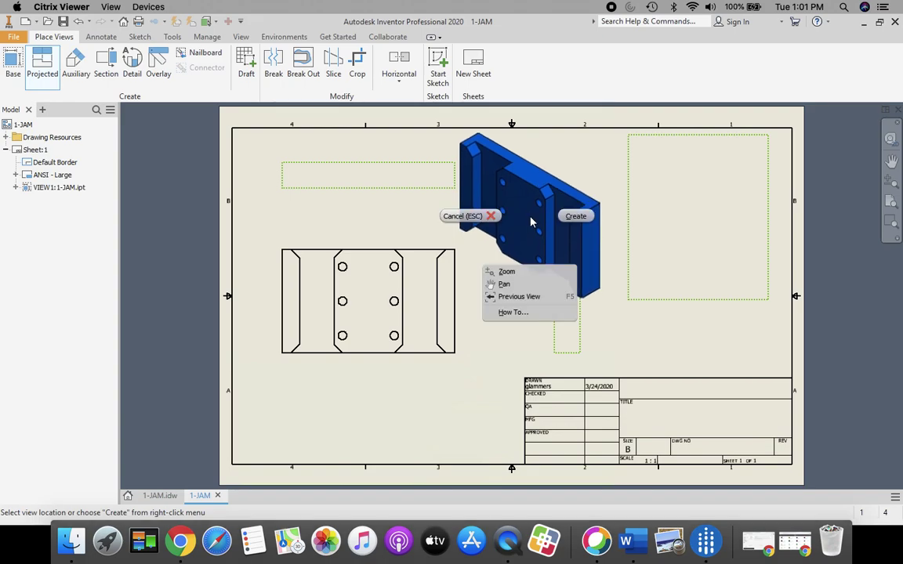
left_click(580, 219)
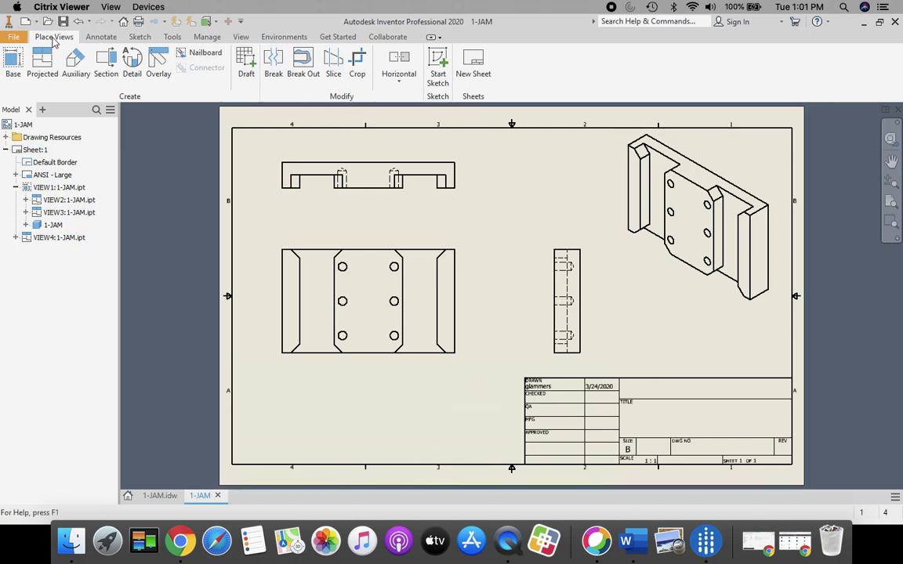
Dimension the recess depth in the top view twice, placing one dimension beside each end of the part.
left_click(101, 37)
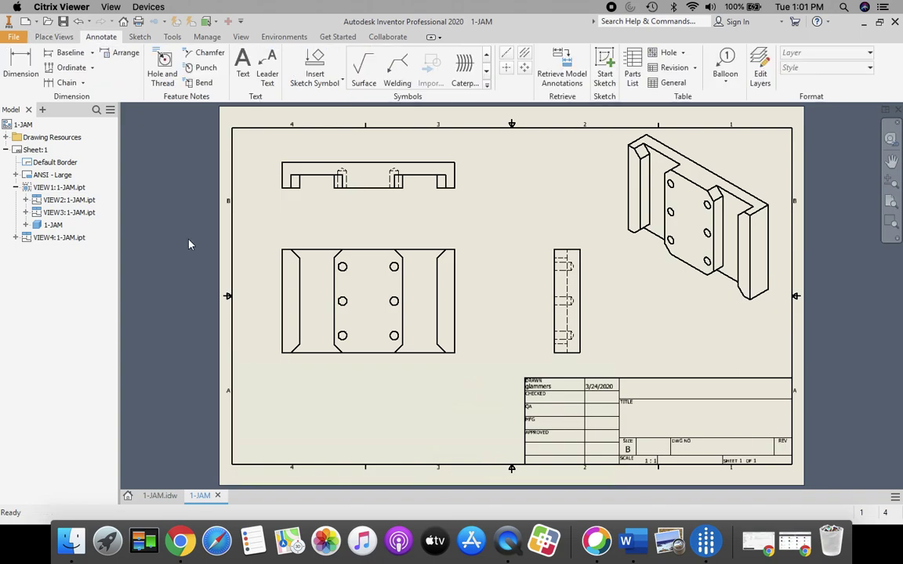
left_click(286, 277)
scroll(287, 271, "down", 3)
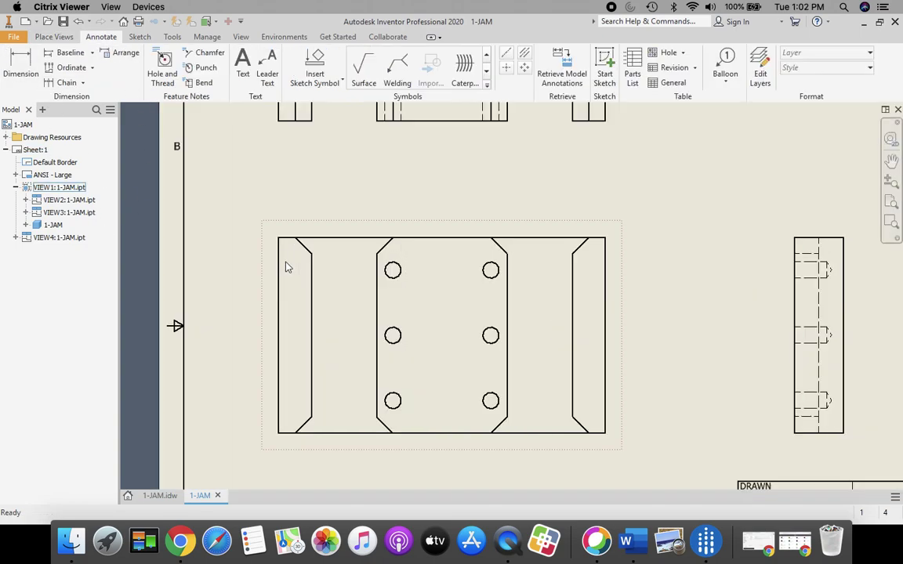
key("Escape")
middle_click_drag(438, 174, 460, 299)
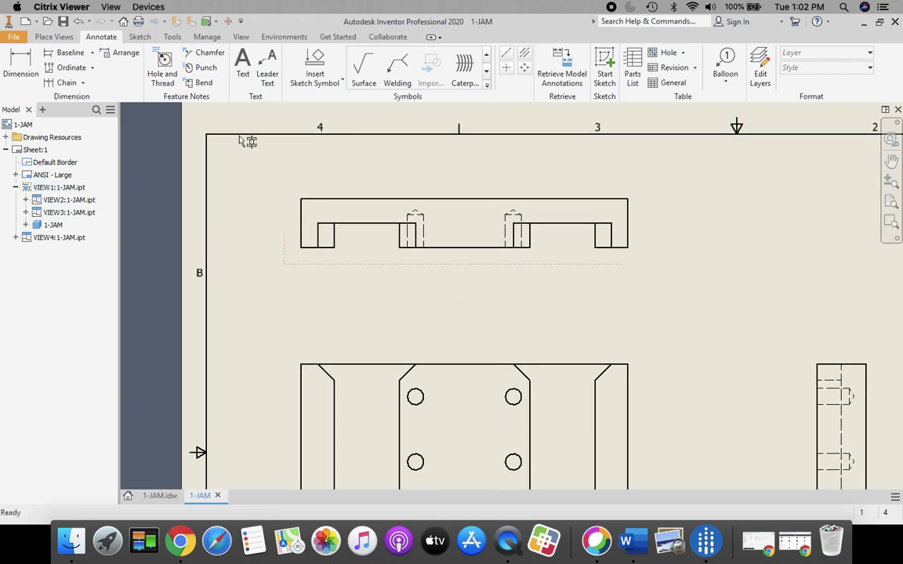
left_click(20, 63)
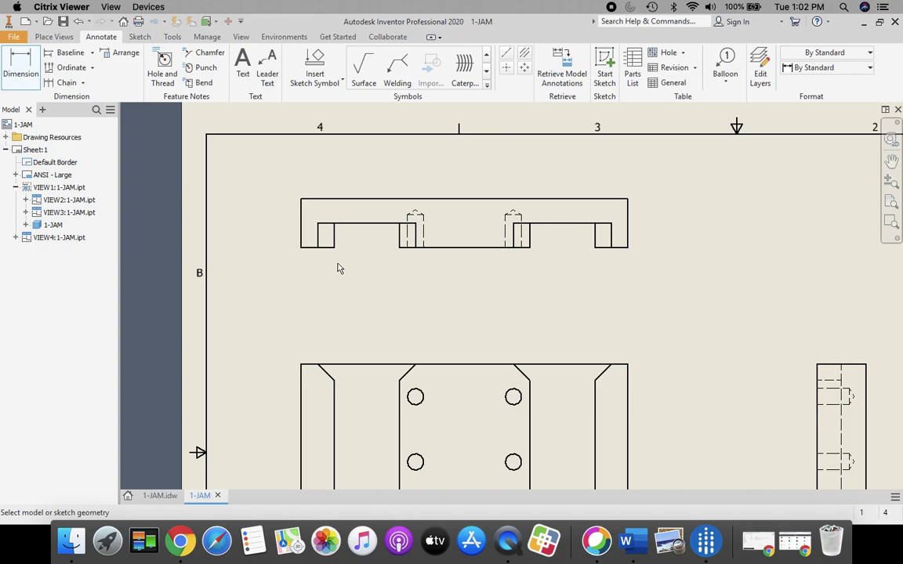
left_click(306, 247)
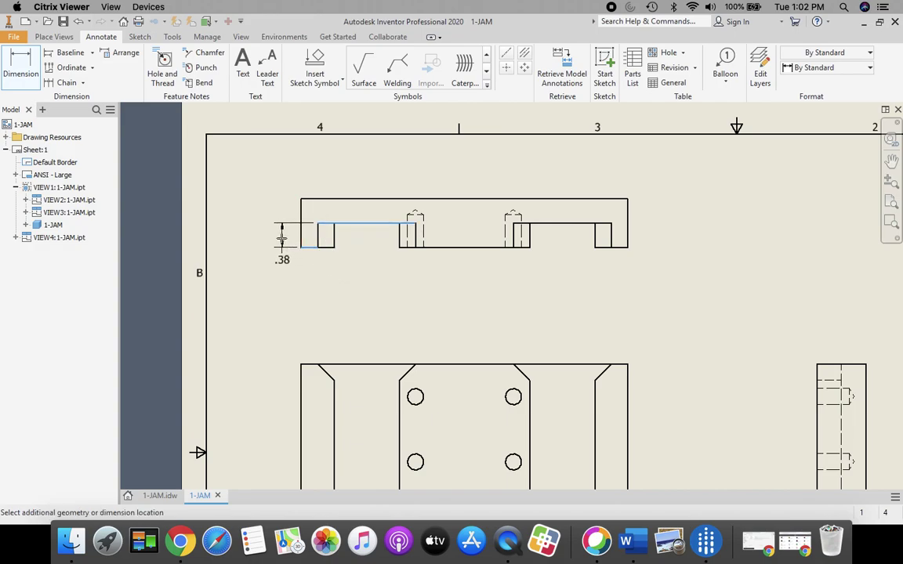
left_click(281, 257)
left_click(620, 249)
left_click(587, 224)
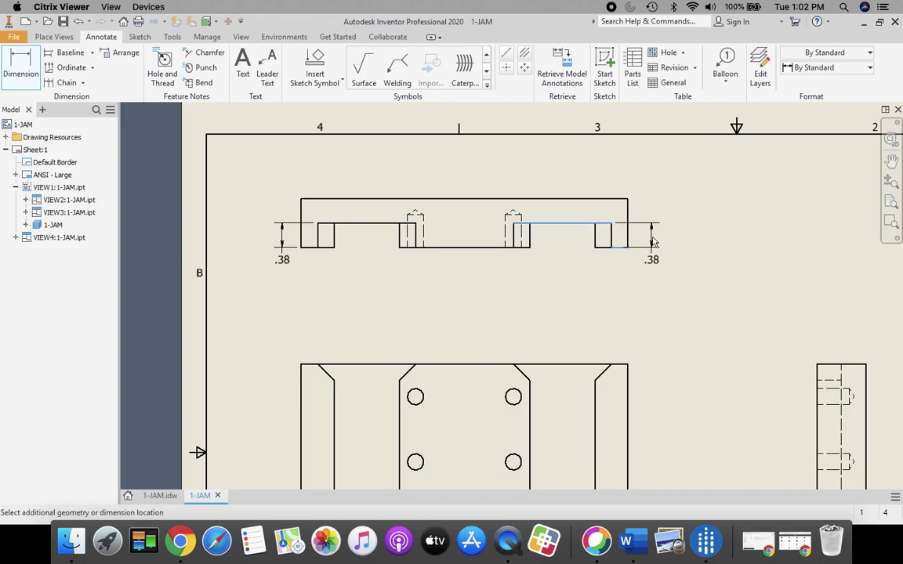
left_click(652, 243)
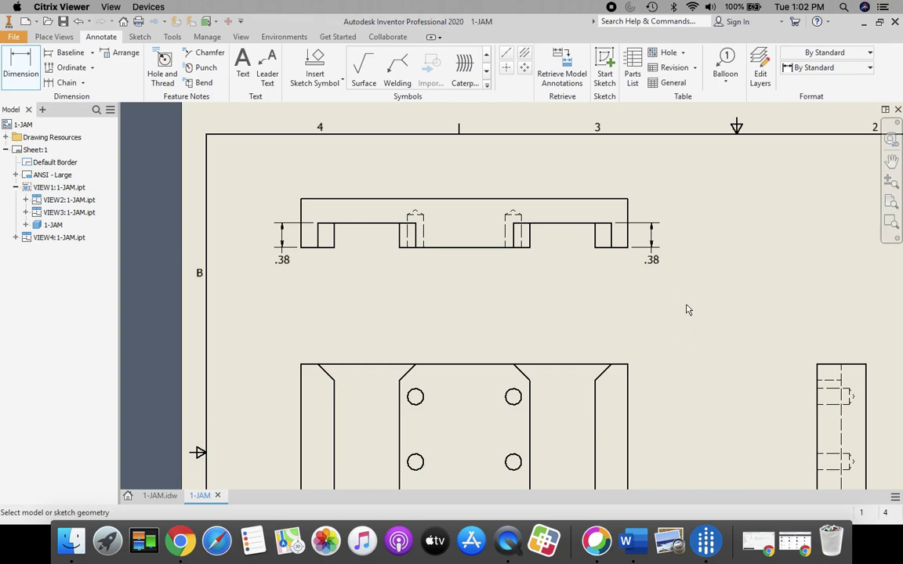
Dimension the width of the left rail and of the adjacent left slot in line above the front view.
mouse_move(687, 309)
middle_mouse_down()
mouse_move(667, 193)
mouse_move(689, 227)
mouse_move(667, 215)
middle_mouse_up()
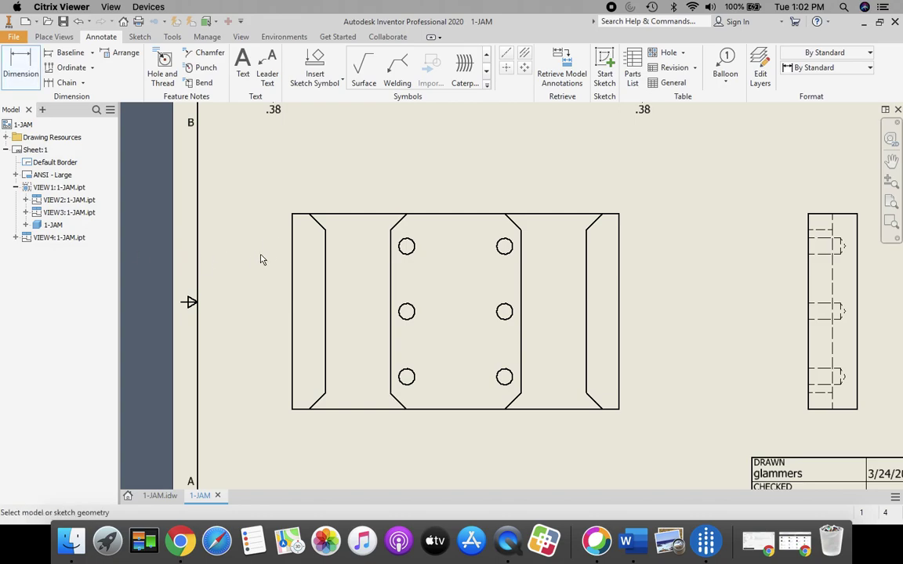
left_click(292, 235)
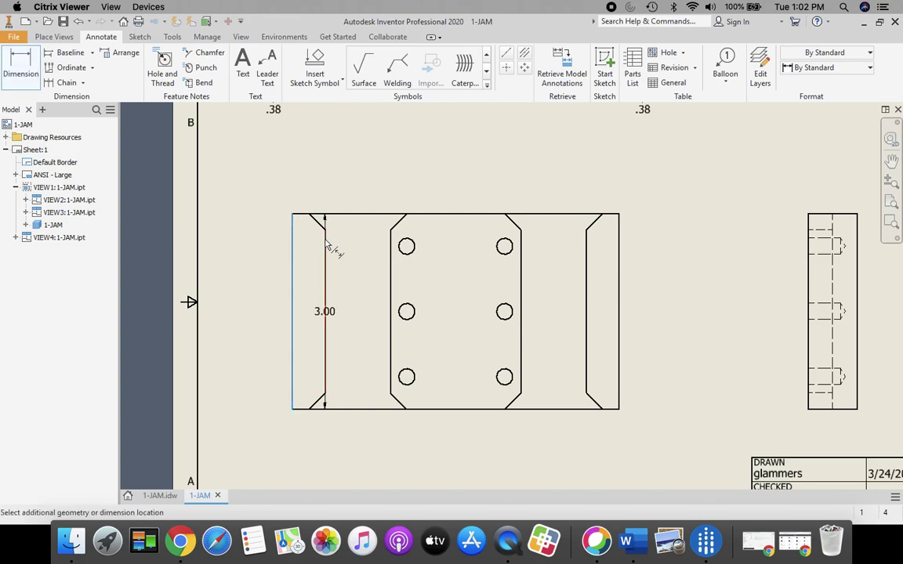
left_click(320, 227)
left_click(307, 196)
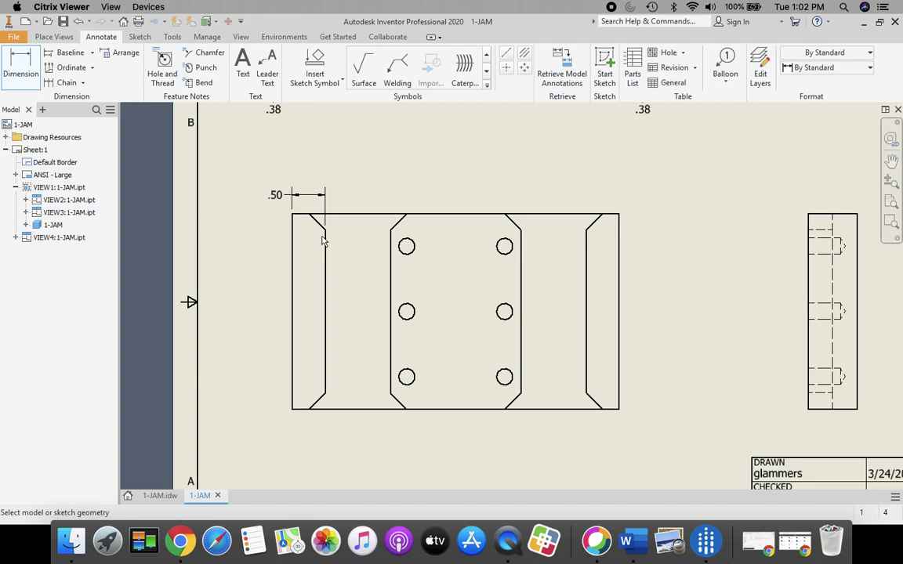
left_click(325, 240)
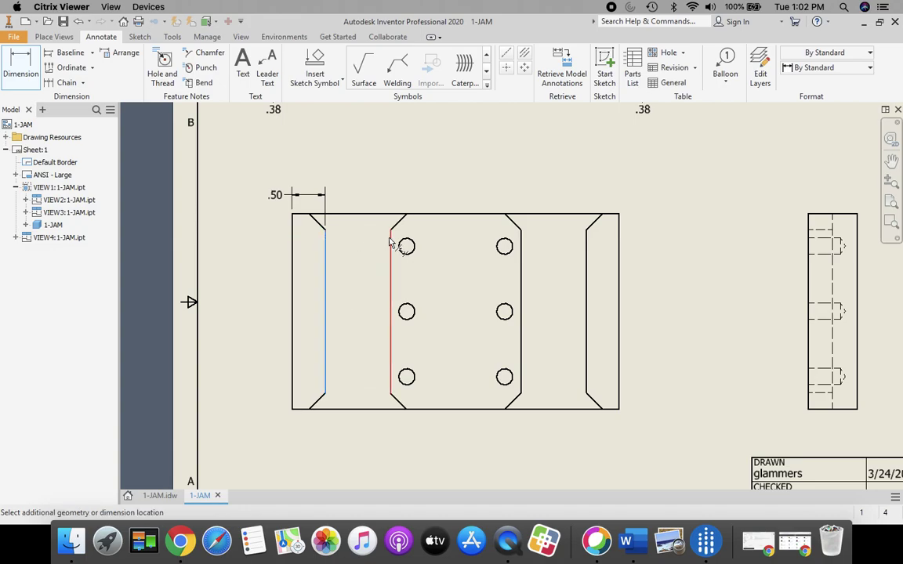
left_click(390, 243)
left_click(351, 195)
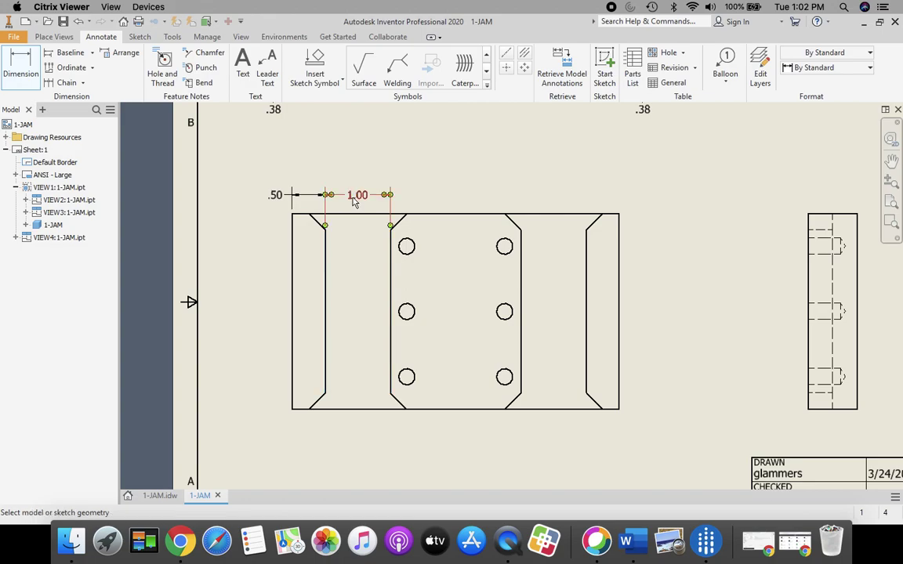
Locate the upper-left hole in the front view with dimensions from the part's left edge and top edge.
left_click(293, 261)
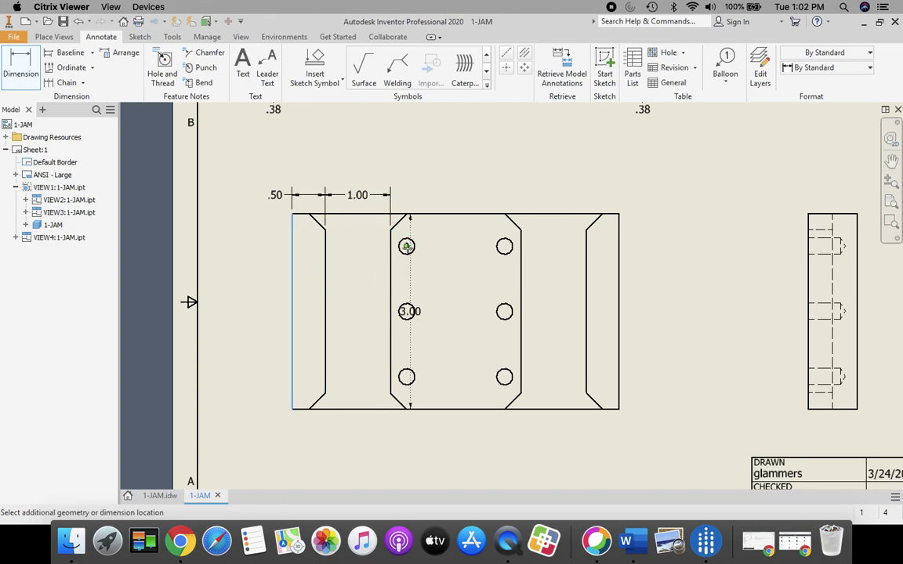
left_click(406, 247)
left_click(366, 163)
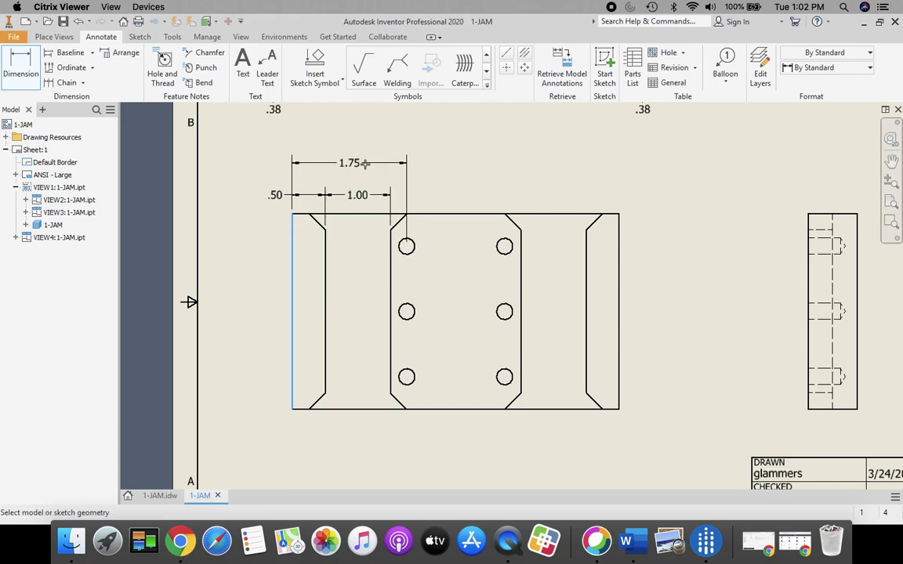
left_click(380, 215)
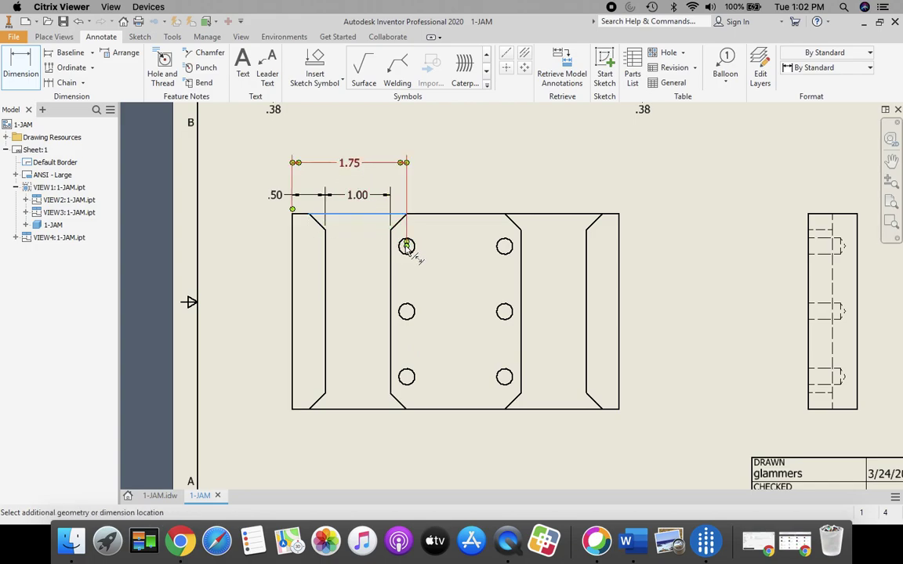
left_click(406, 246)
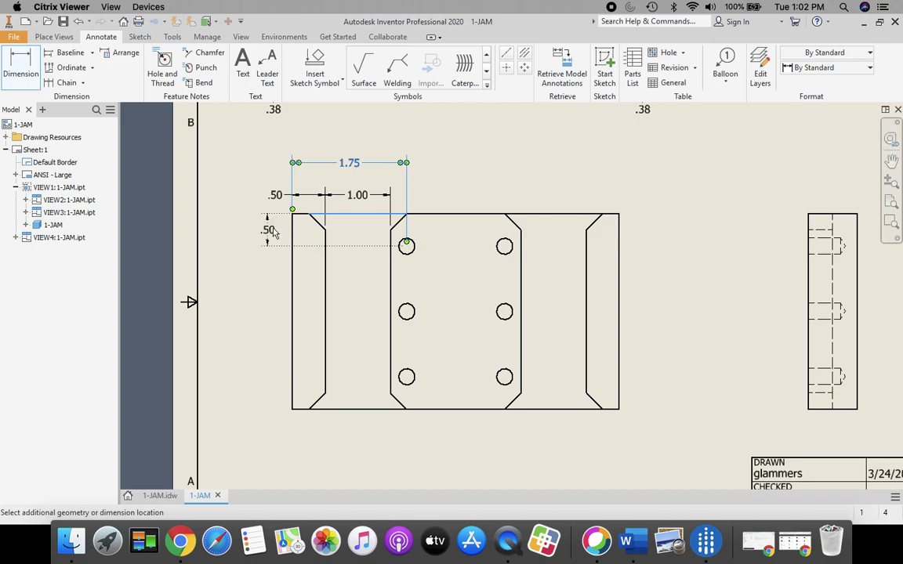
left_click(272, 232)
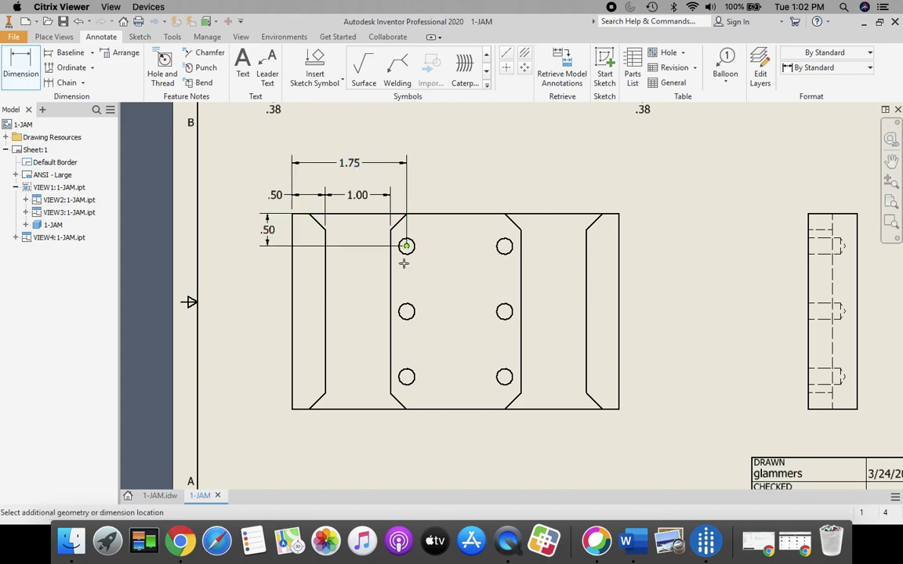
Dimension the vertical spacing of the upper two left-column holes and the horizontal spacing between the two top-row holes.
left_click(406, 311)
left_click(267, 279)
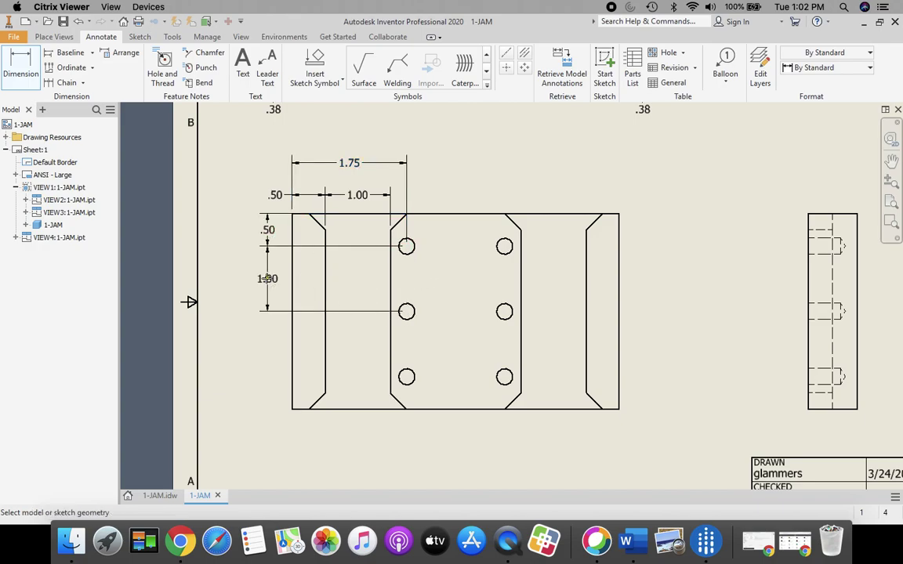
left_click(406, 247)
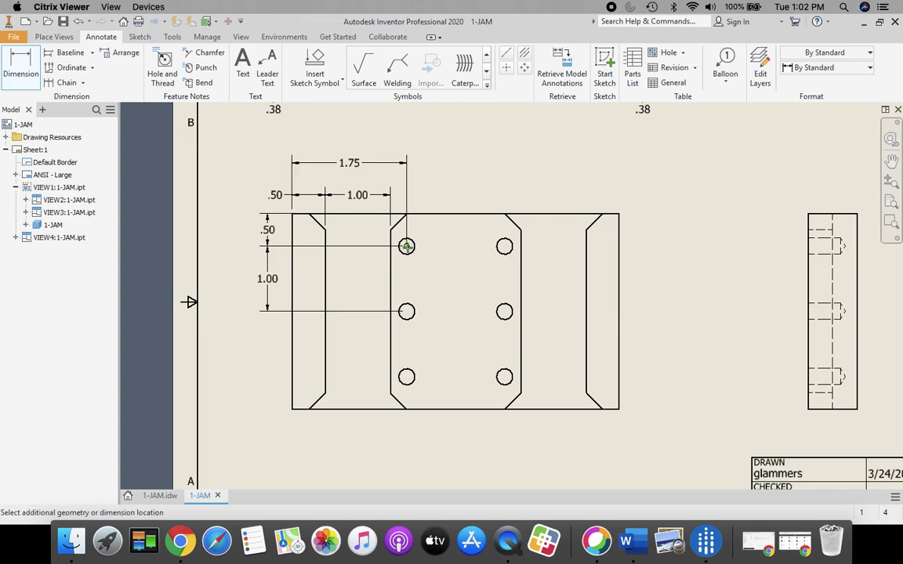
left_click(503, 246)
left_click(457, 165)
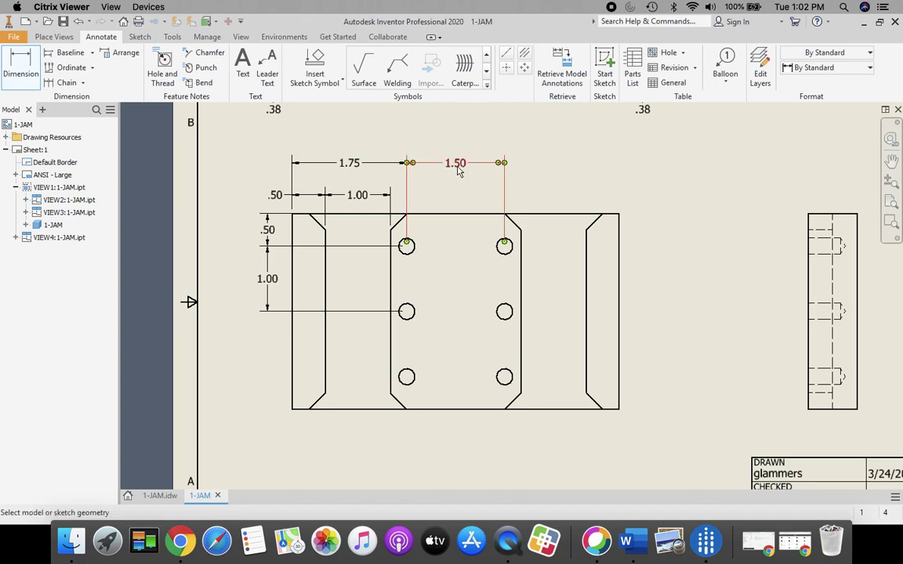
Dimension the width of the right slot above the front view, between the center block and the right rail.
left_click(525, 252)
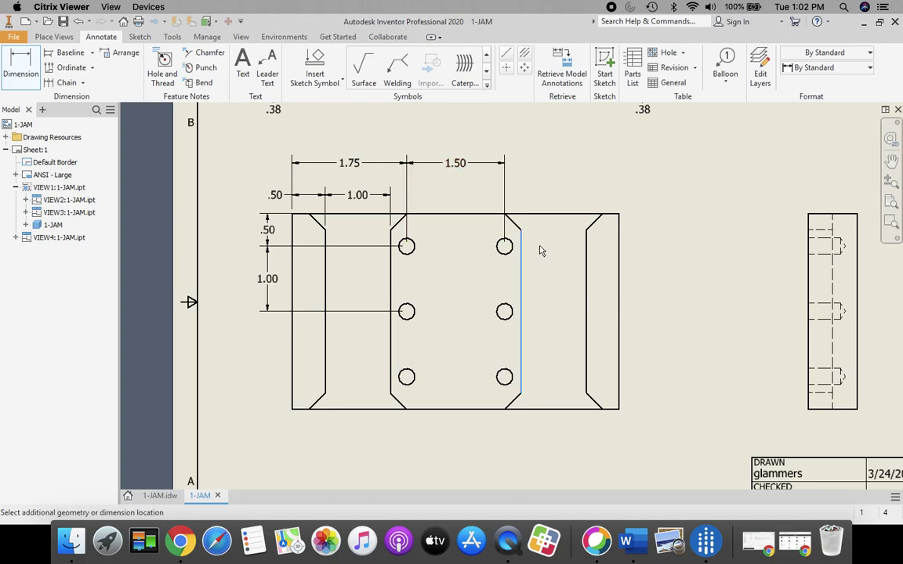
left_click(588, 250)
left_click(572, 195)
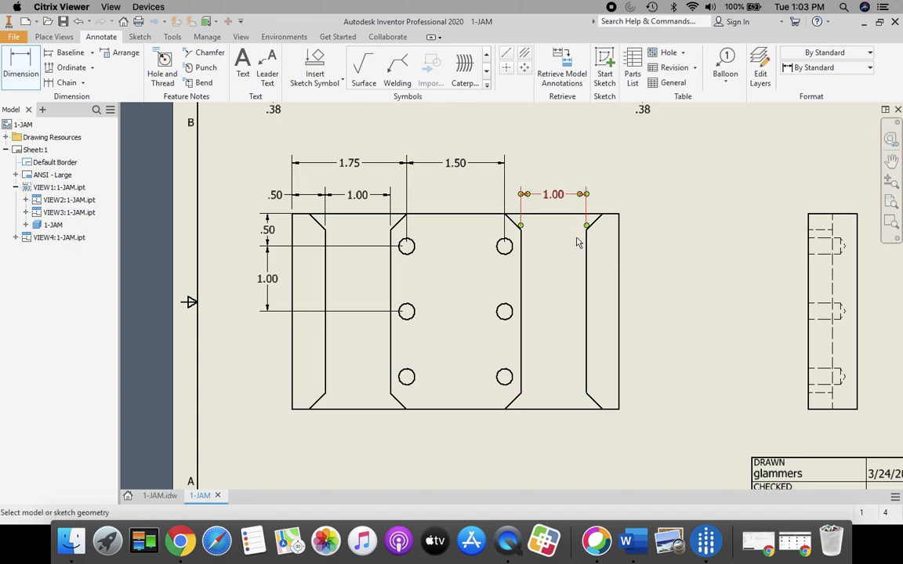
left_click(588, 254)
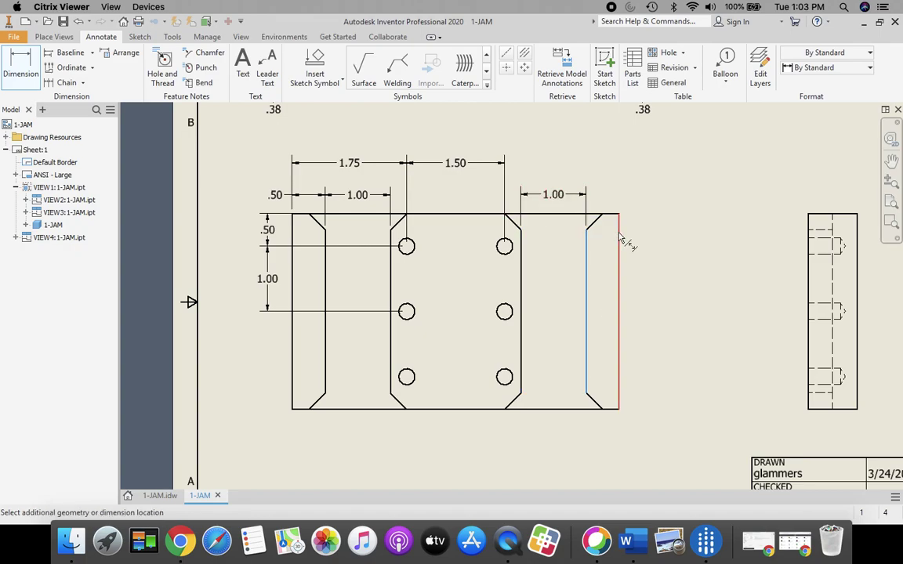
left_click(619, 239)
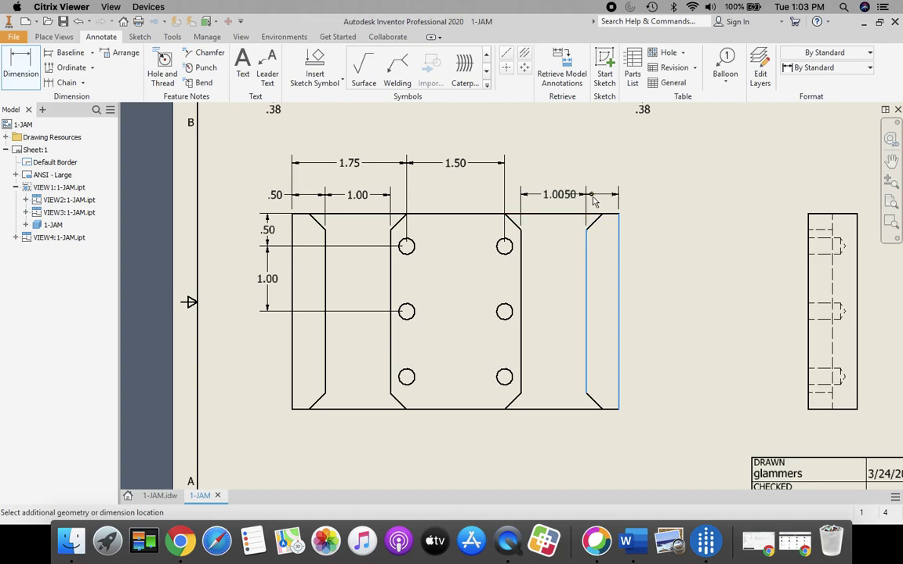
key("Escape")
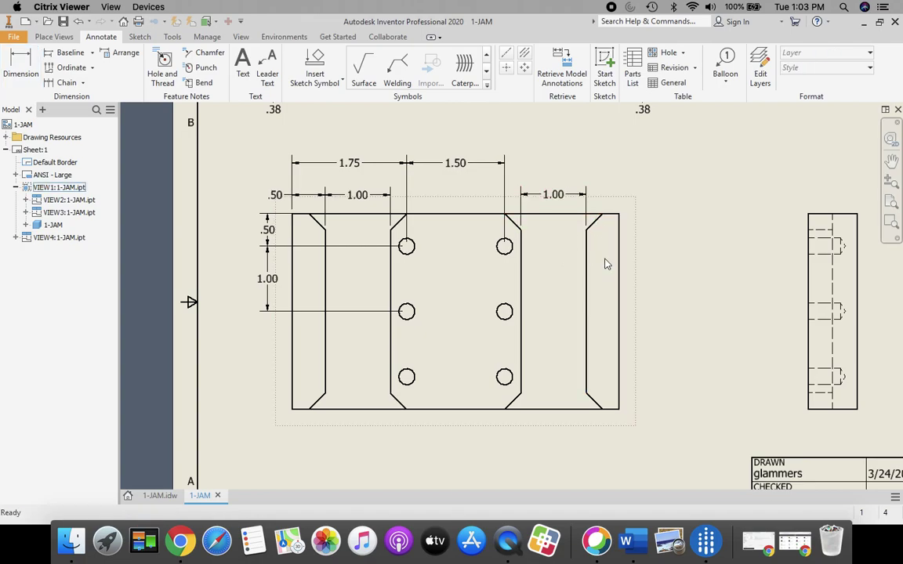
Dimension the right rail's width in line with the right slot dimension, with its text outside the part's right edge.
left_click(20, 63)
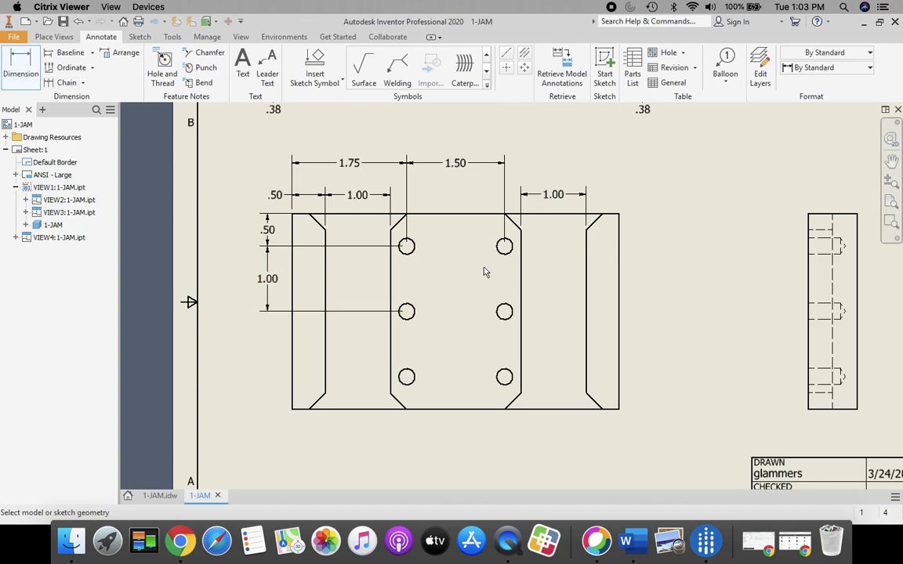
left_click(618, 259)
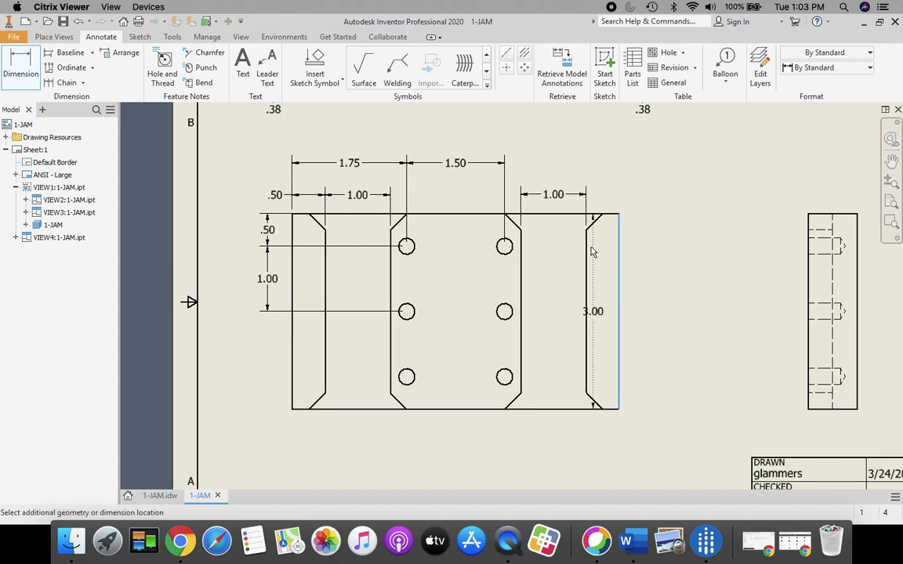
left_click(588, 252)
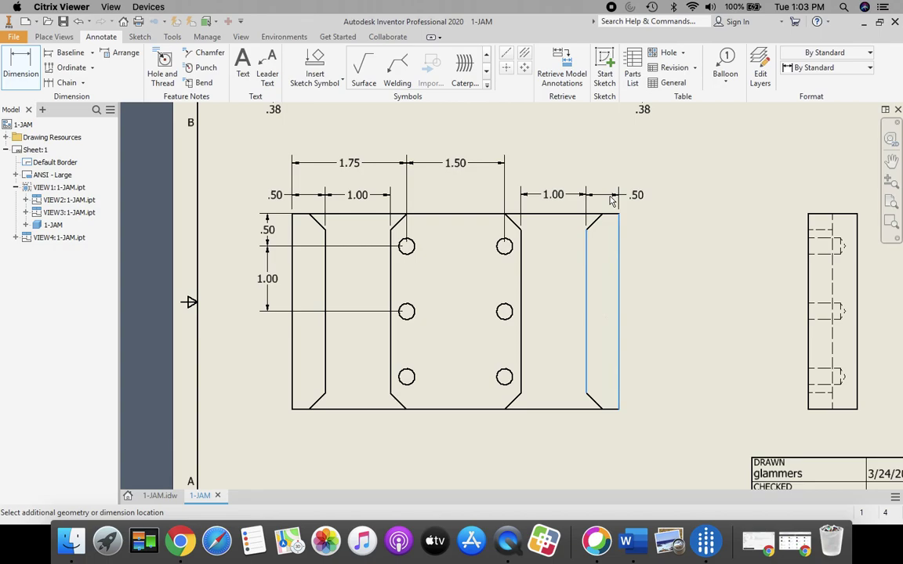
left_click(610, 195)
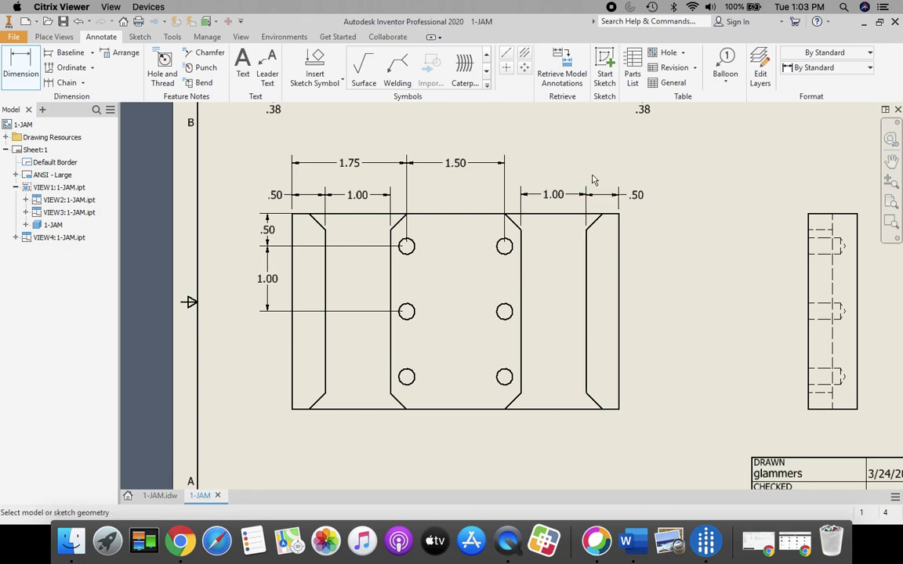
Dimension the overall height at the right of the front view and the overall thickness above the side view.
left_click(619, 249)
left_click(662, 272)
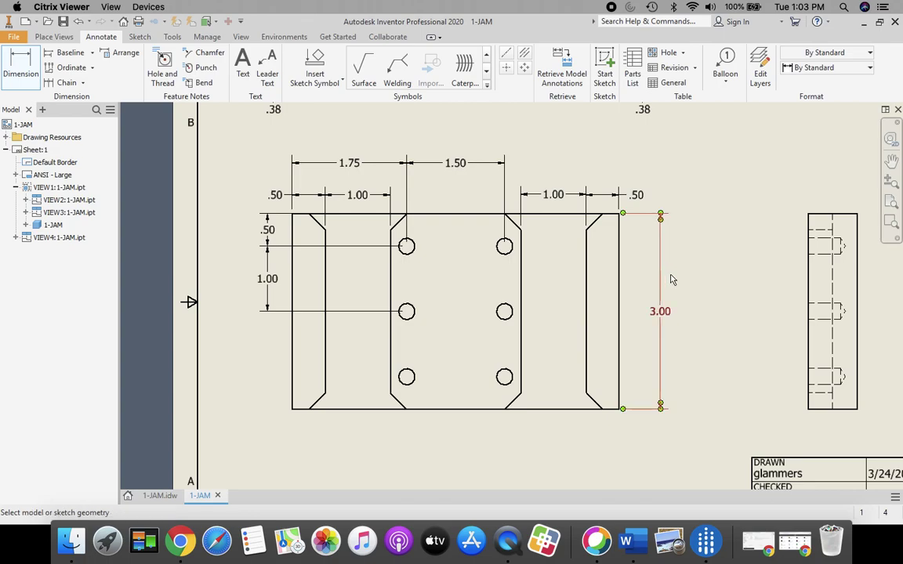
left_click(846, 218)
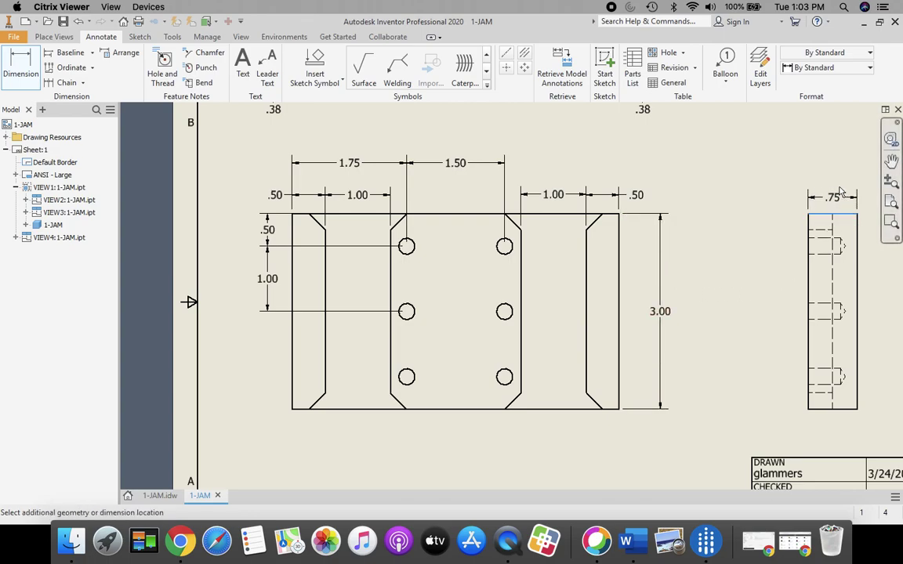
left_click(764, 186)
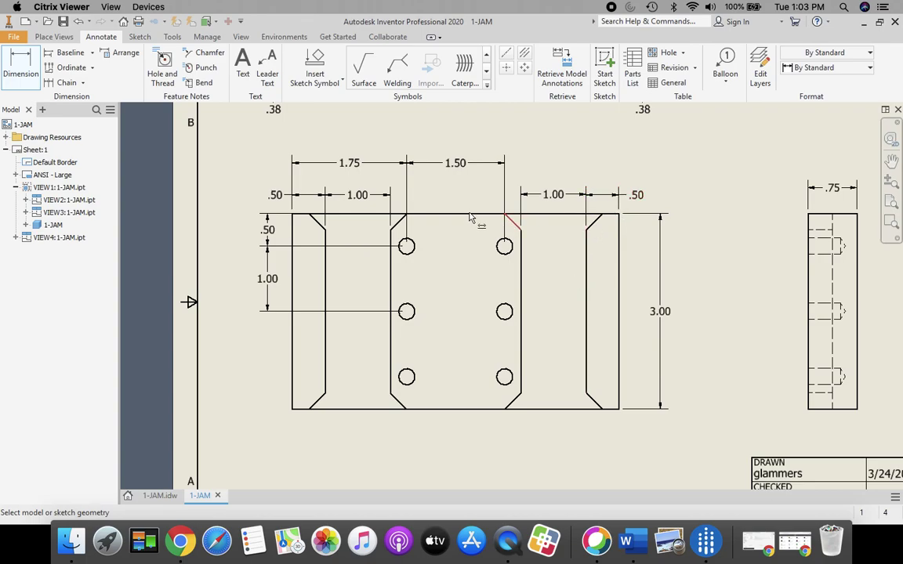
Dimension the part's overall length above the hole-location dimensions of the front view.
left_click(619, 232)
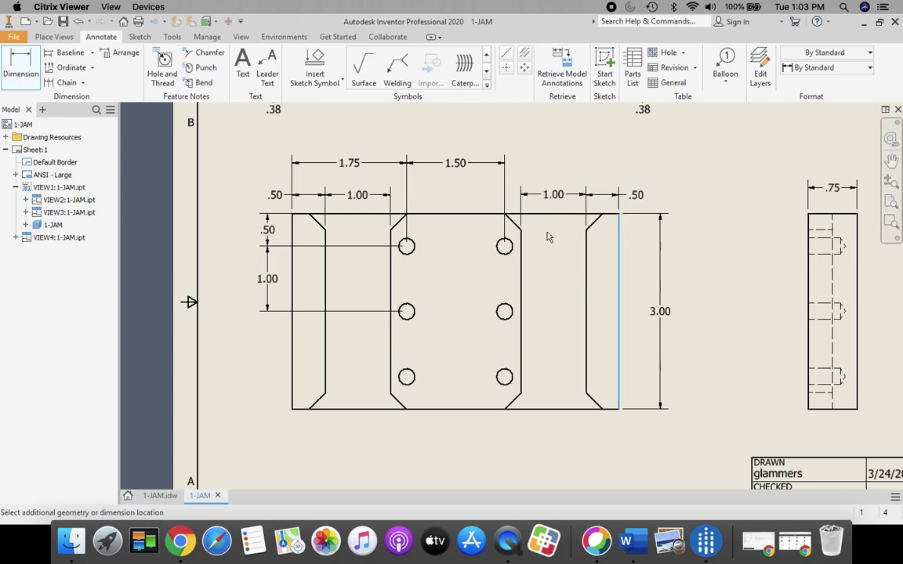
left_click(294, 229)
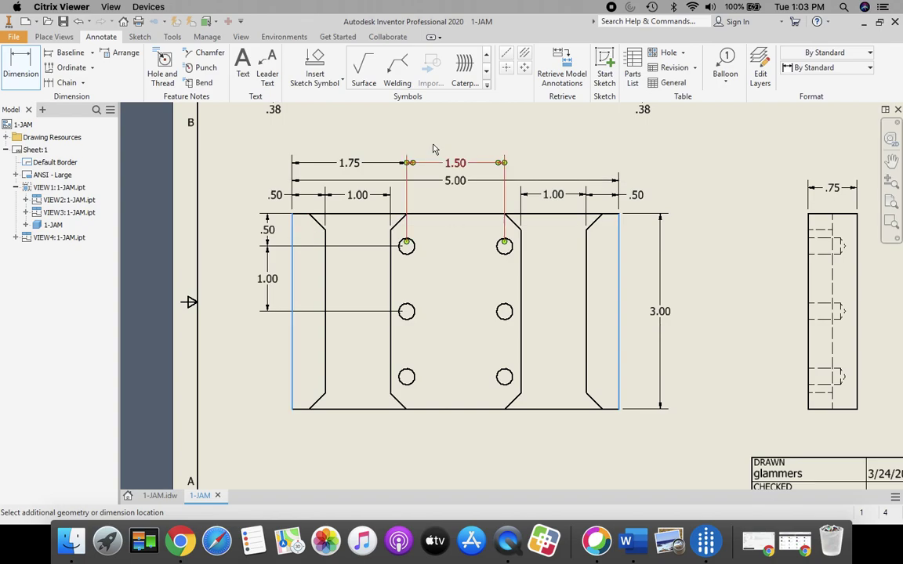
left_click(439, 132)
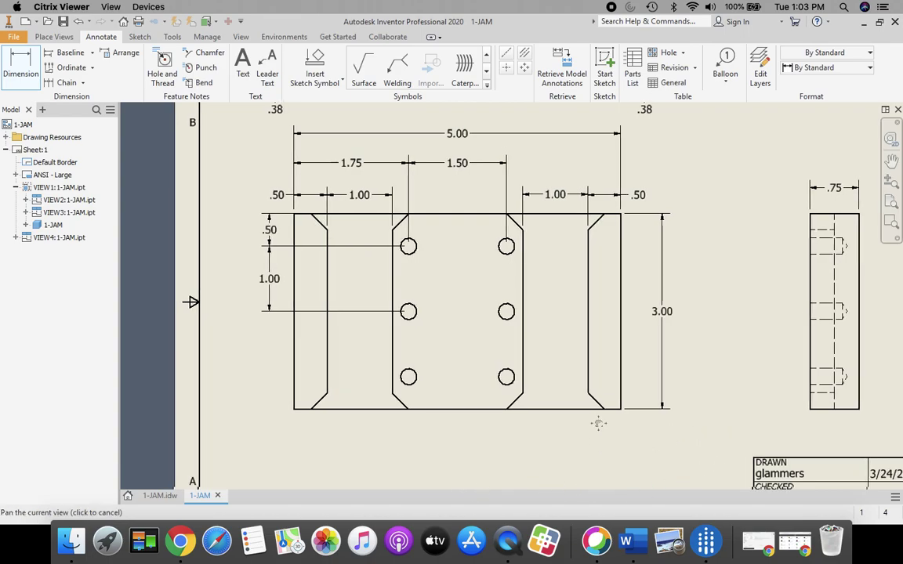
Add a hole note with a leader to the lower-left hole of the front view, placing its text below the part.
middle_click_drag(610, 453, 598, 342)
scroll(471, 397, "up", 3)
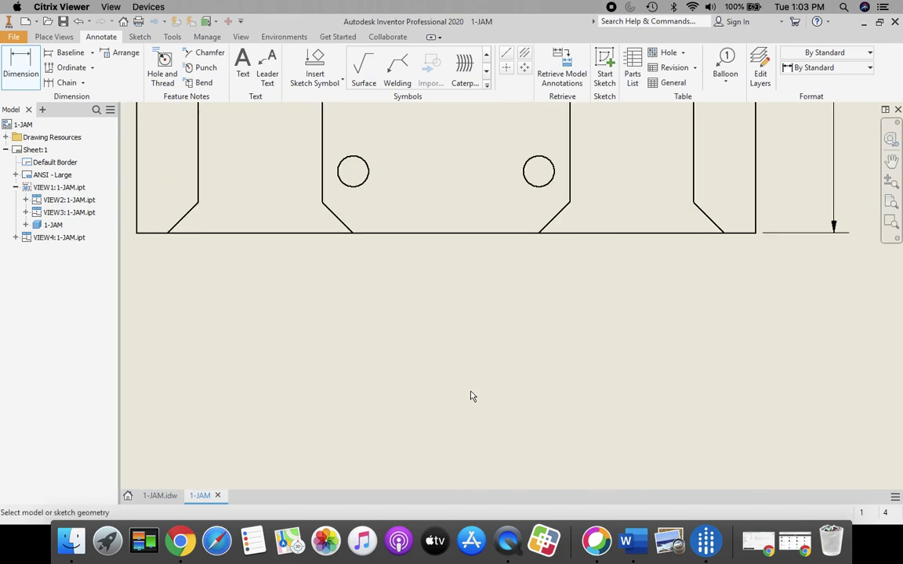
scroll(471, 396, "down", 2)
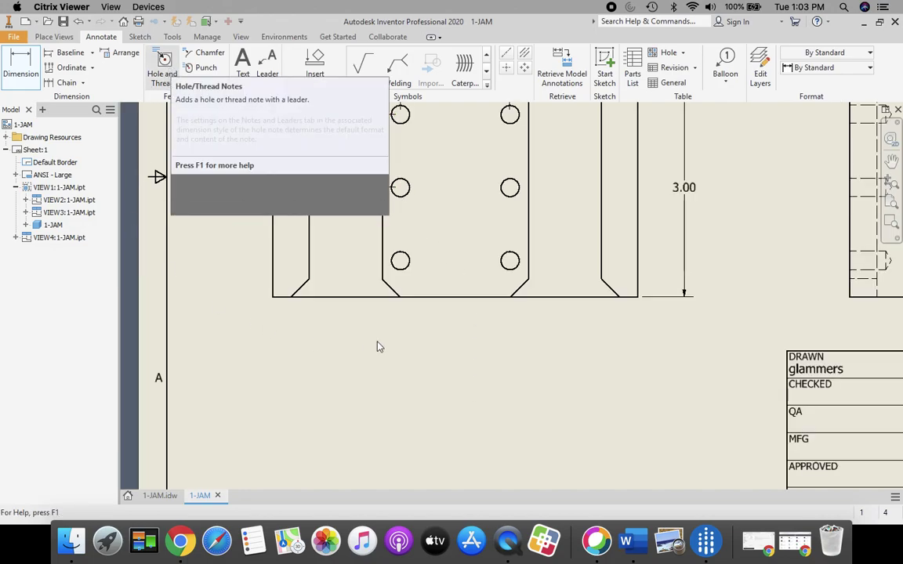
left_click(401, 269)
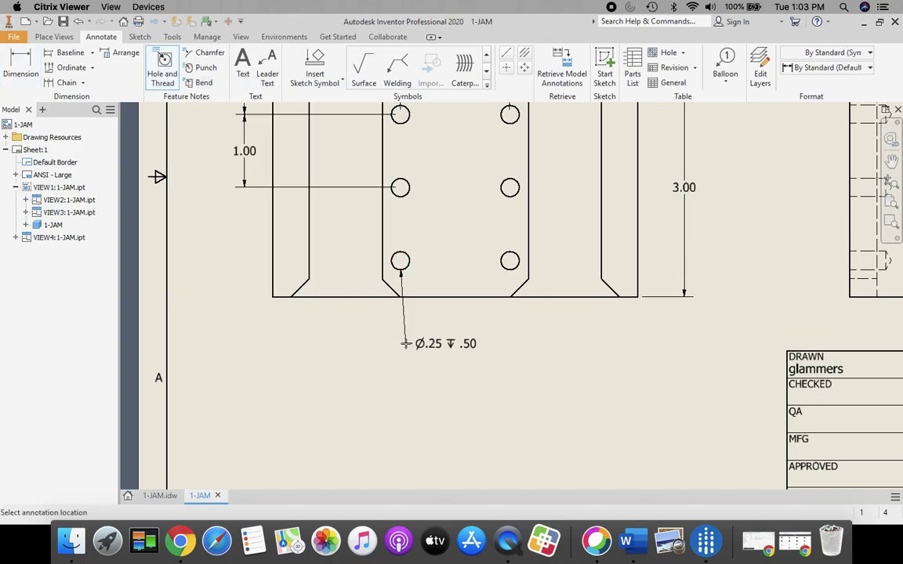
left_click(406, 340)
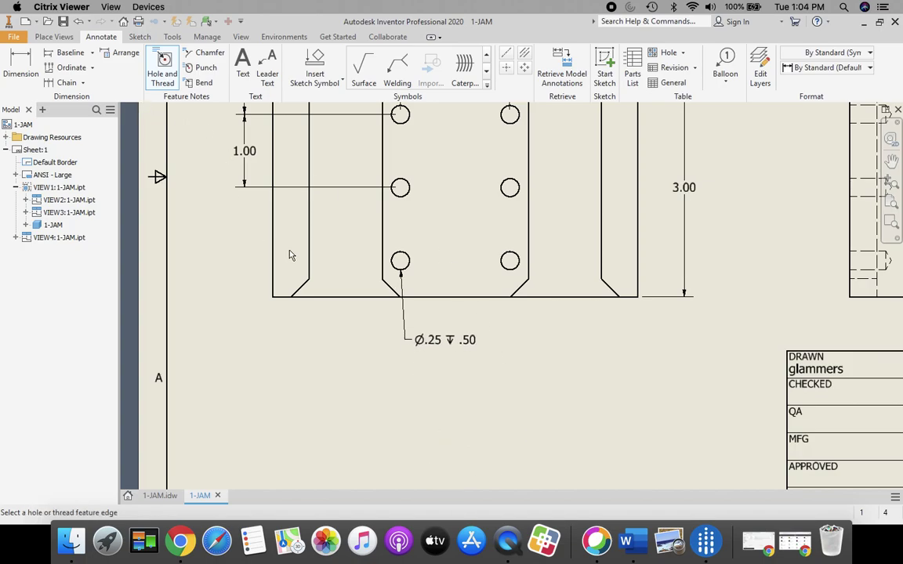
key("Escape")
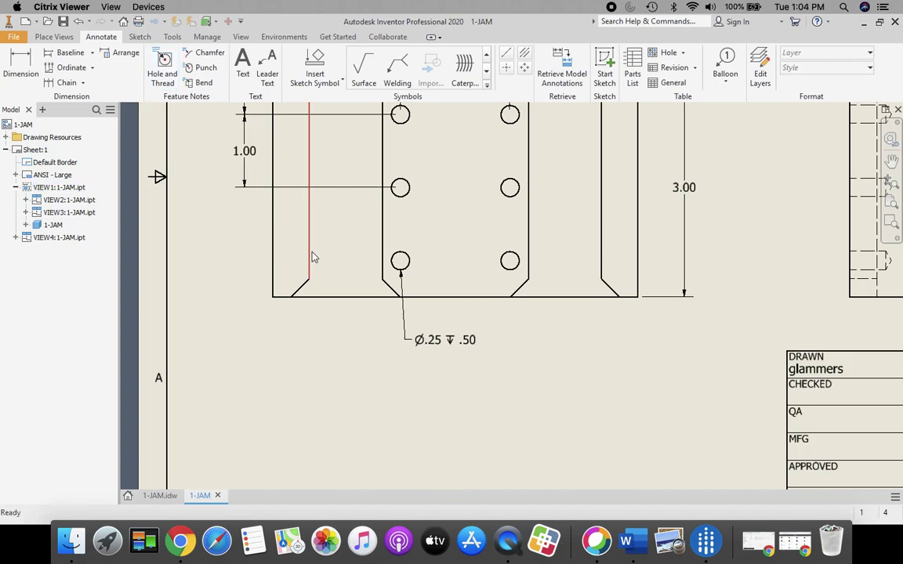
Edit the hole note so that it begins with "6 HOLES" ahead of the diameter symbol.
double_click(436, 350)
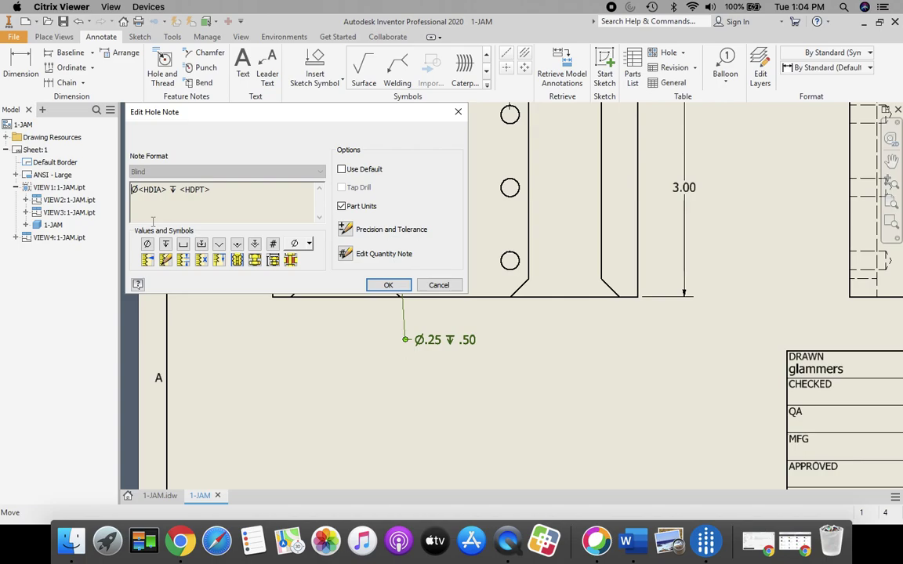
type("6 HOLES")
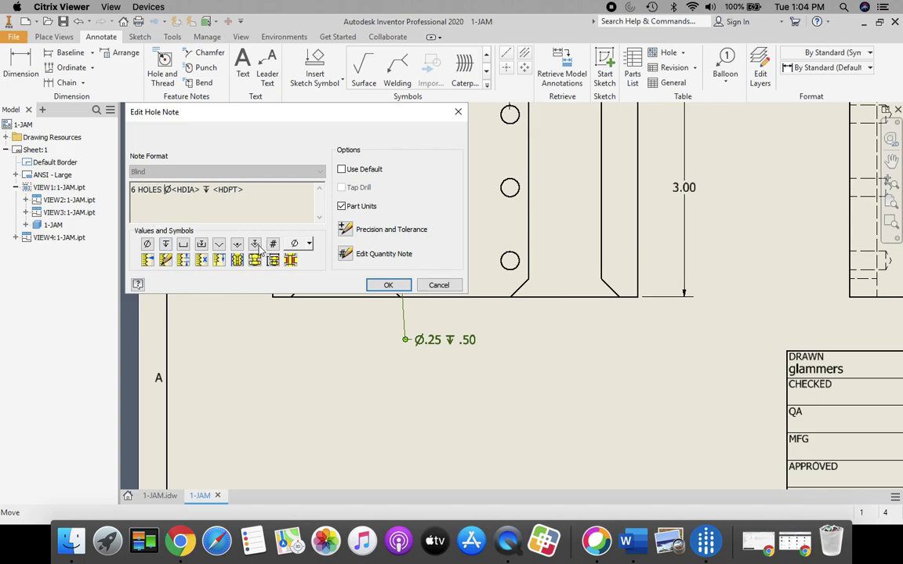
left_click(389, 285)
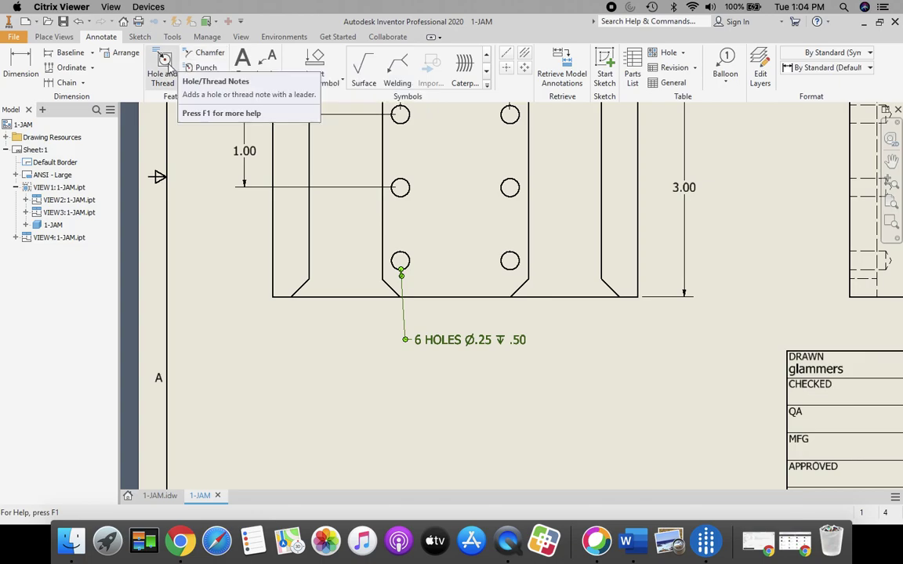
Add a chamfer note to the right rail's lower chamfer in the front view, referenced to the bottom edge and placed below the part.
left_click(209, 57)
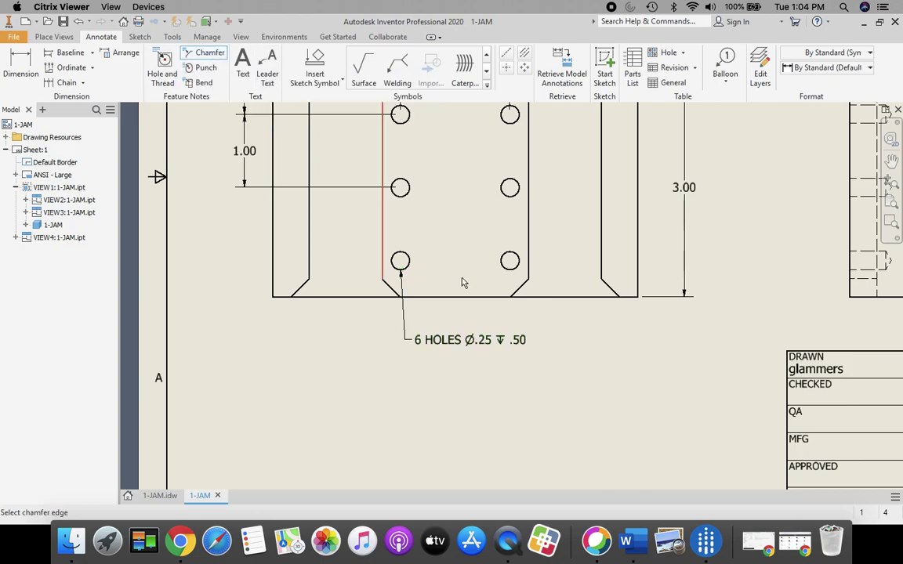
left_click(605, 288)
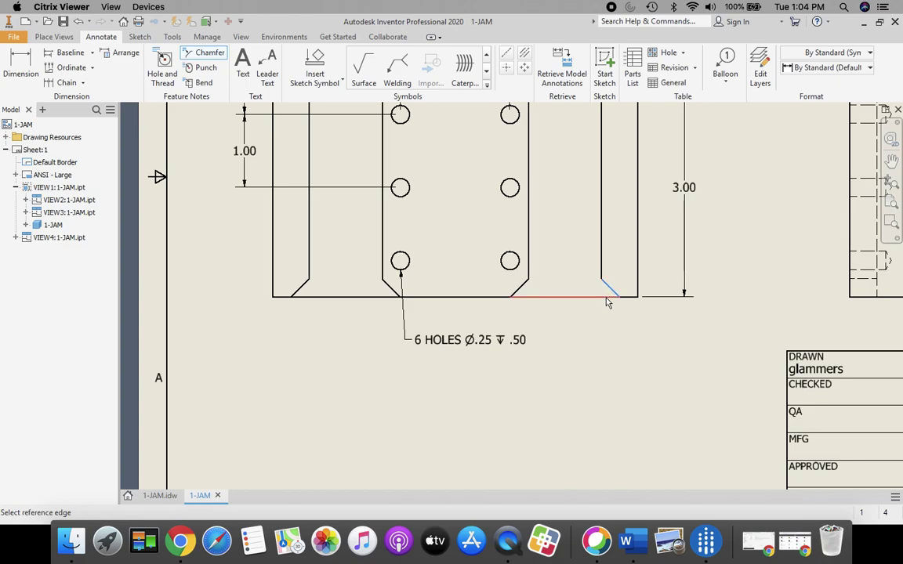
left_click(605, 298)
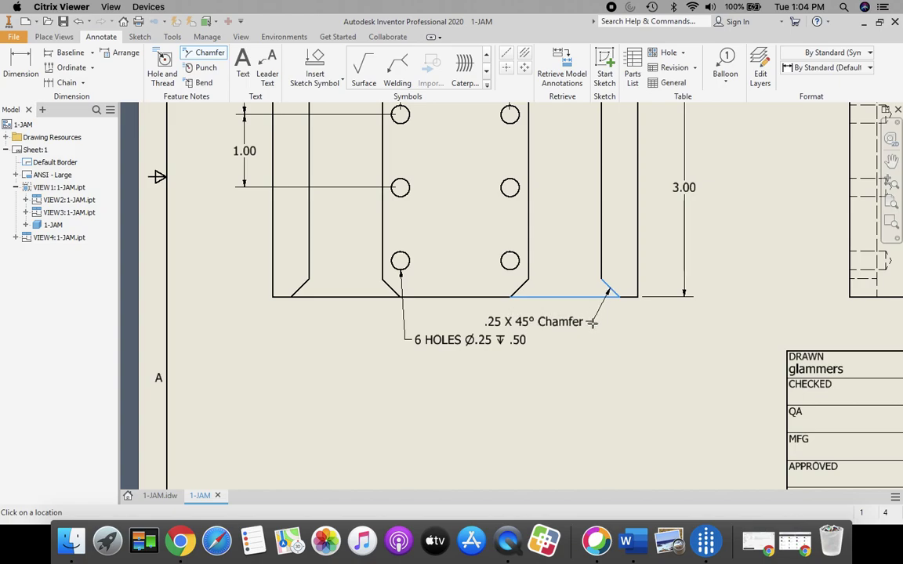
left_click(584, 361)
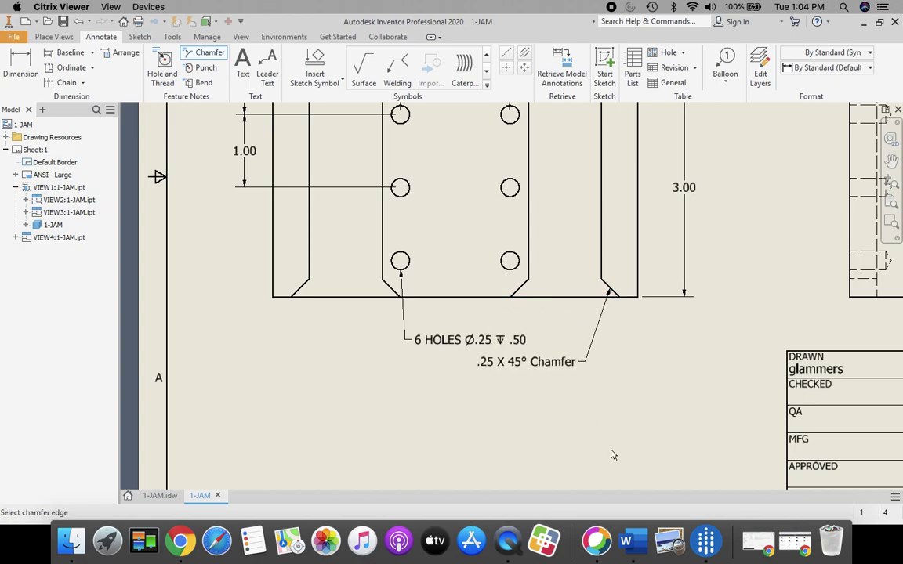
key("Escape")
Move the chamfer note's text to the right side of its leader, clear of the hole note.
left_click(529, 370)
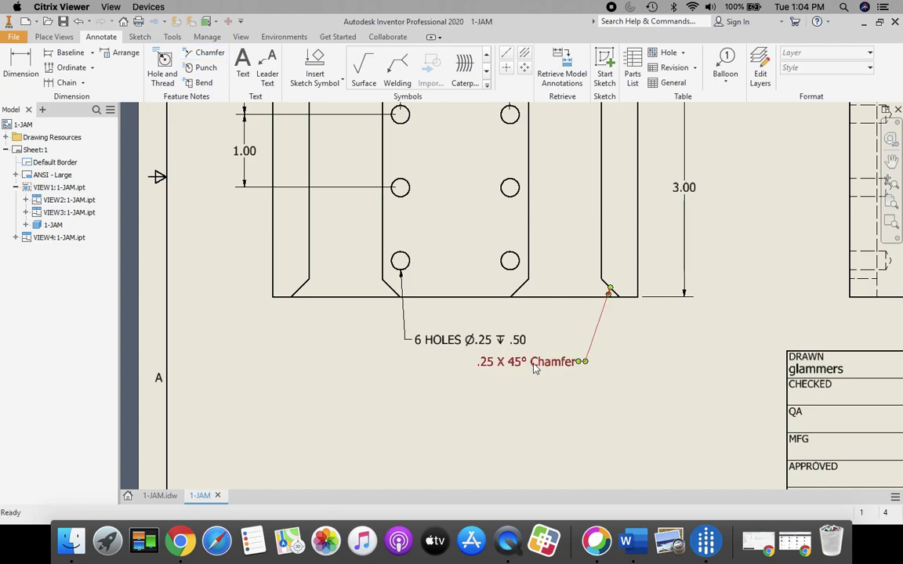
left_click(659, 338)
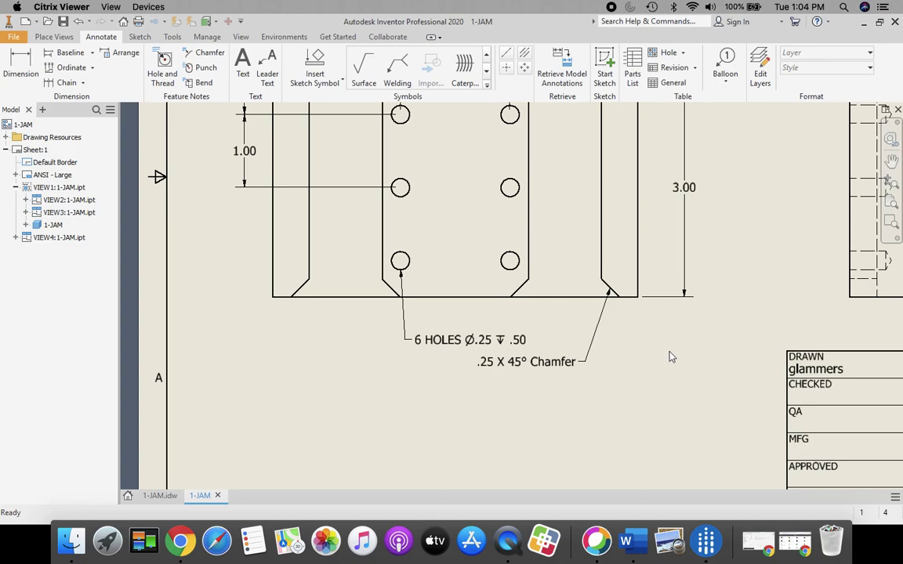
left_click(538, 370)
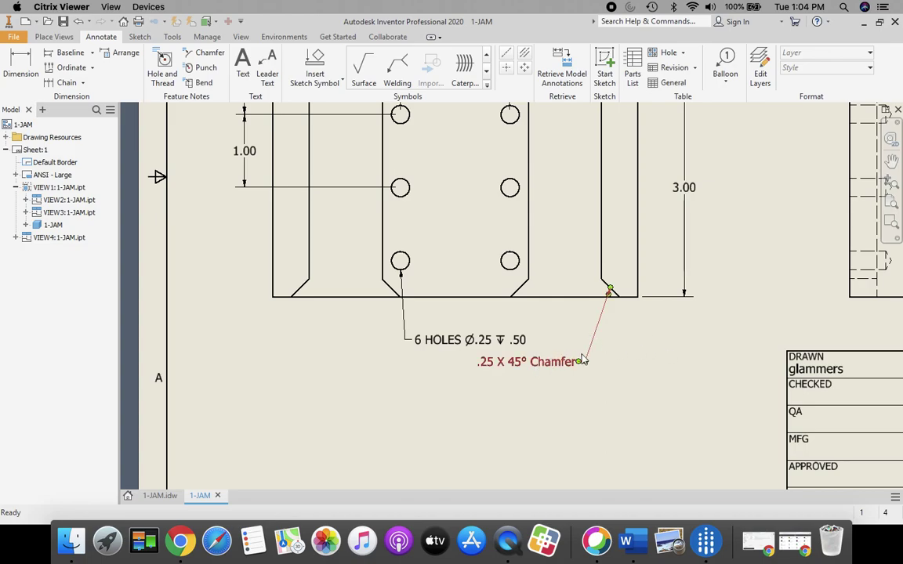
left_click(540, 369)
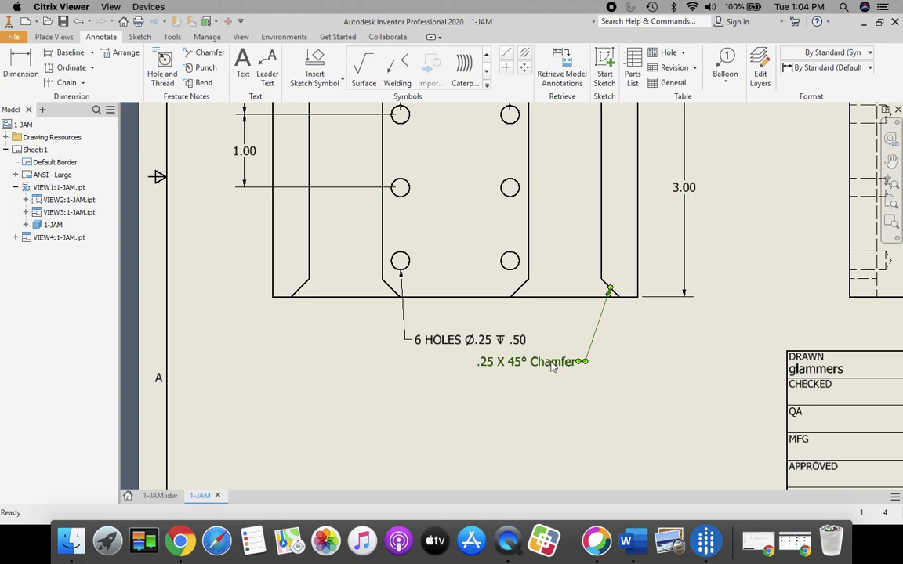
mouse_move(584, 364)
left_mouse_down()
mouse_move(625, 371)
mouse_move(598, 369)
left_mouse_up()
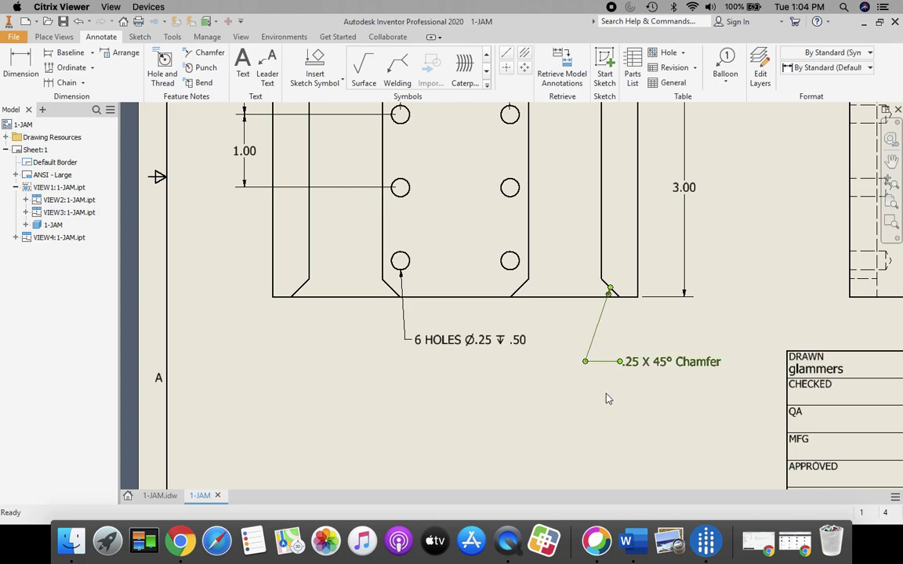
left_click(576, 408)
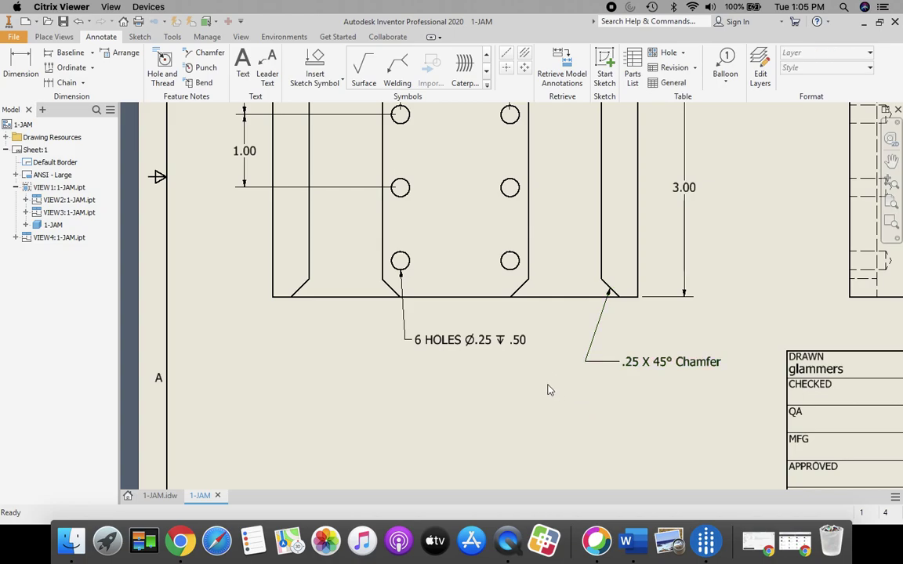
Save the drawing as an Inventor drawing file under a new name, 1-JAM followed by the drafter's last name.
left_click(890, 203)
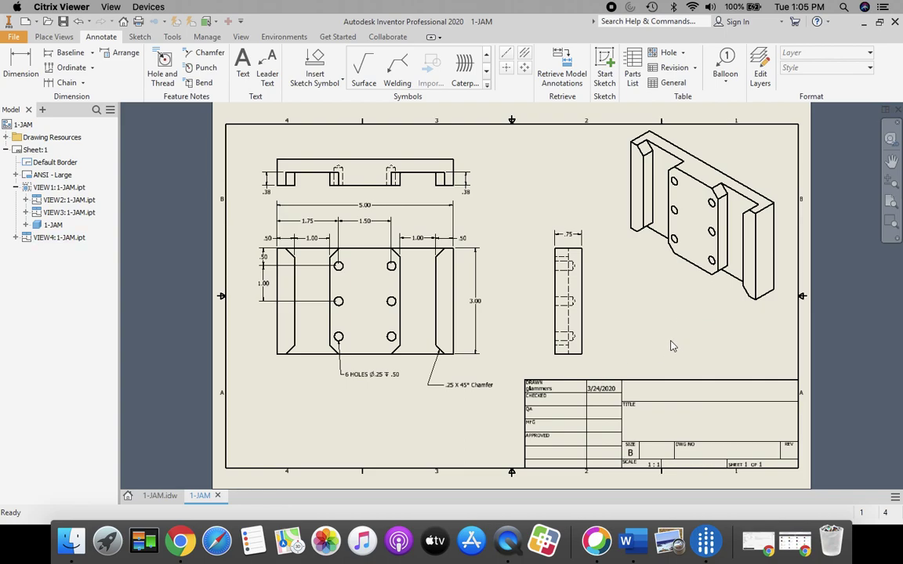
left_click(13, 39)
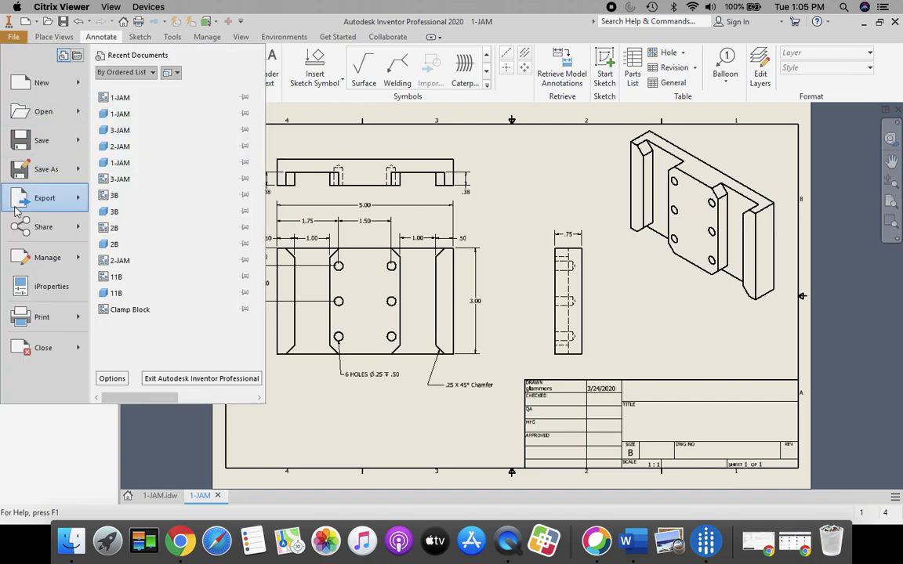
left_click(45, 171)
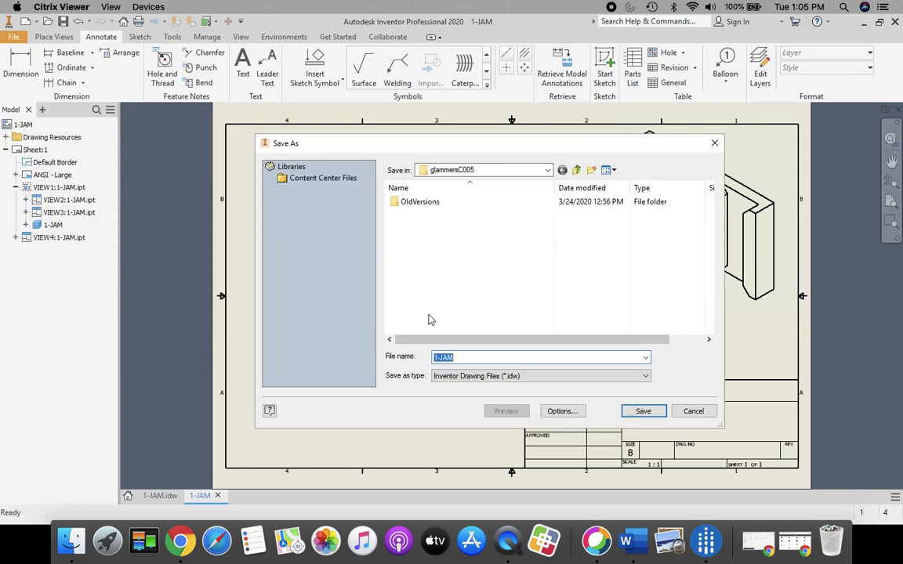
double_click(494, 177)
left_click(485, 359)
type("Lammers")
left_click(641, 411)
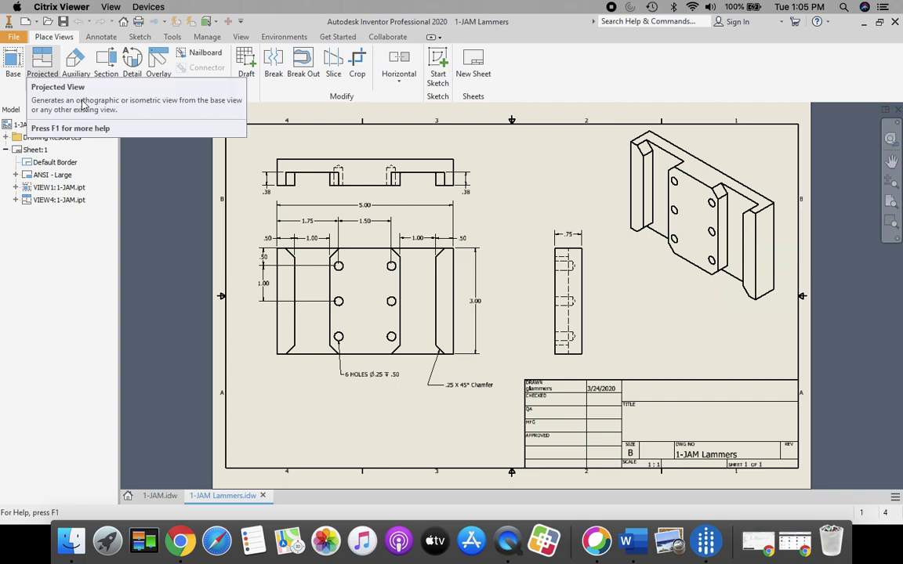
Export the drawing as a PDF file, keeping the same file name and folder.
left_click(13, 39)
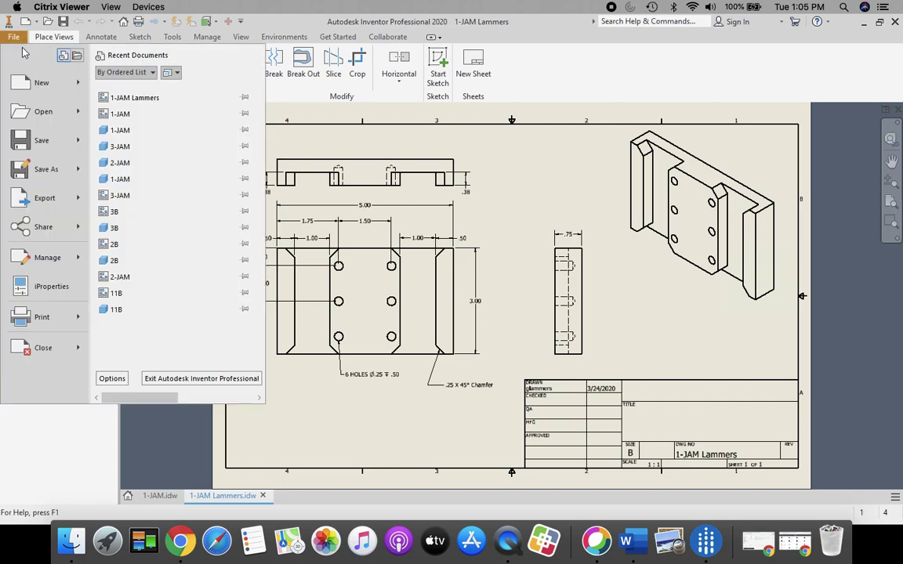
mouse_move(44, 196)
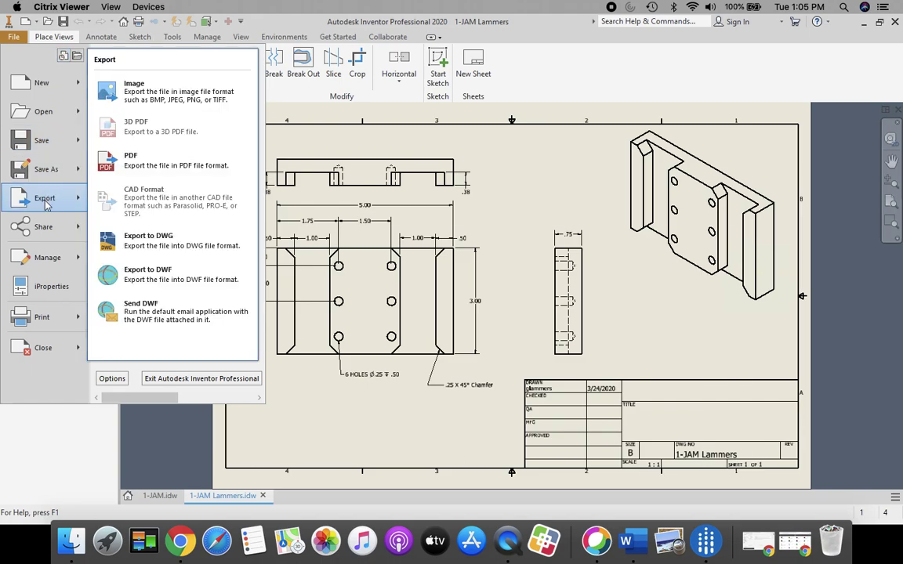
left_click(161, 166)
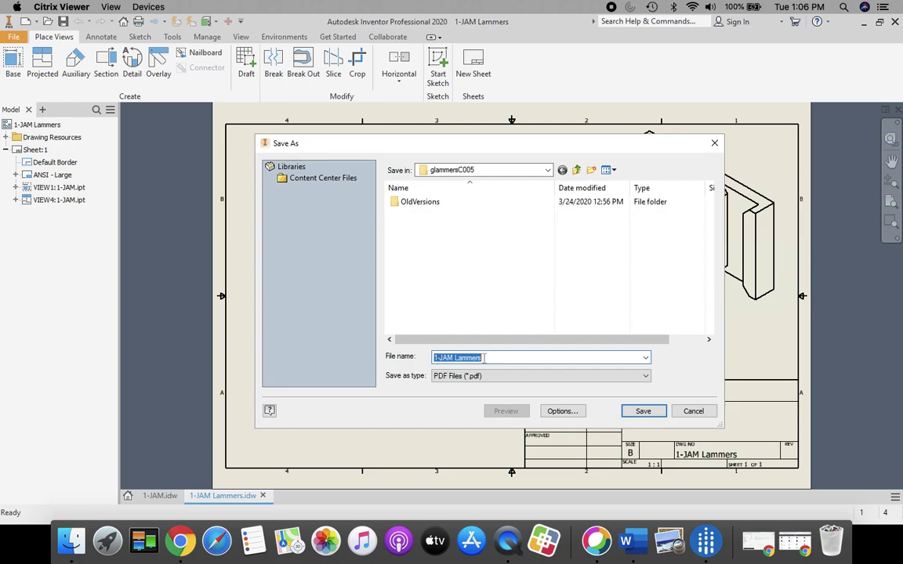
left_click(643, 411)
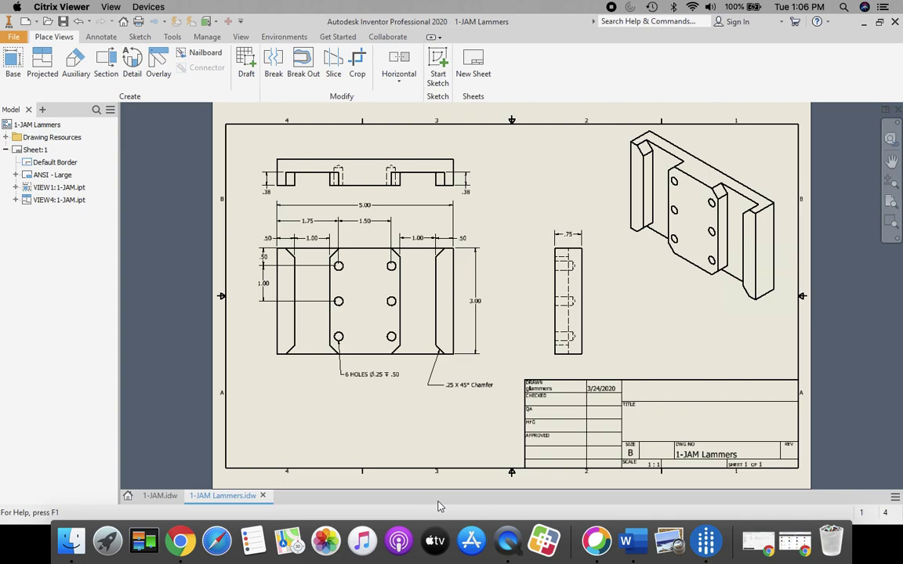